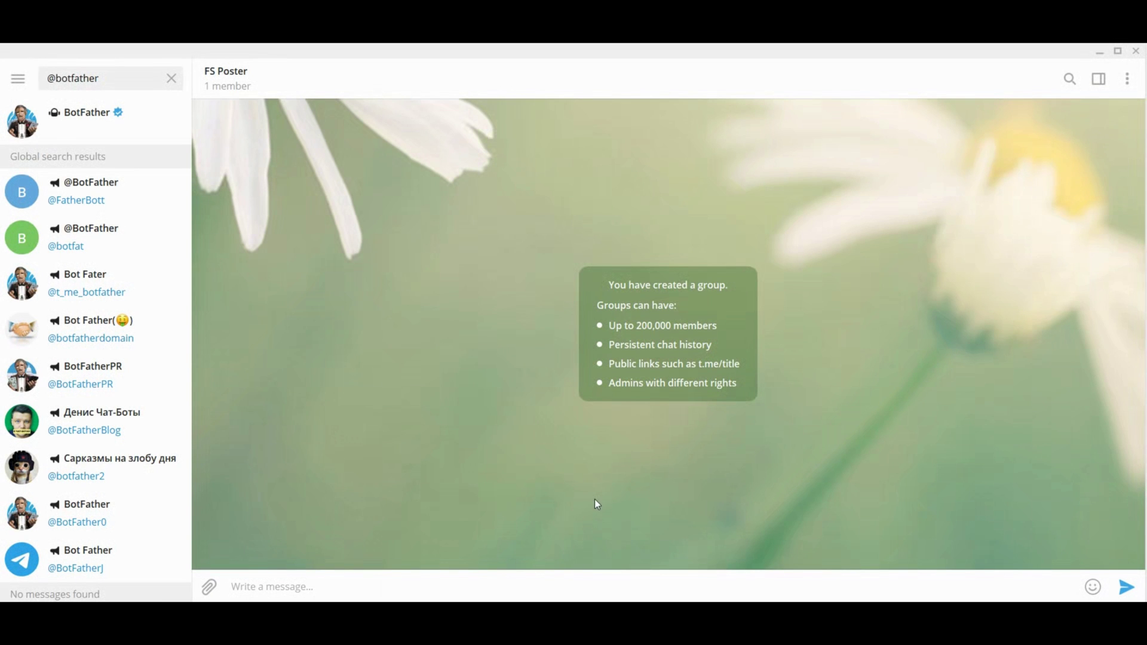
left_click(130, 79)
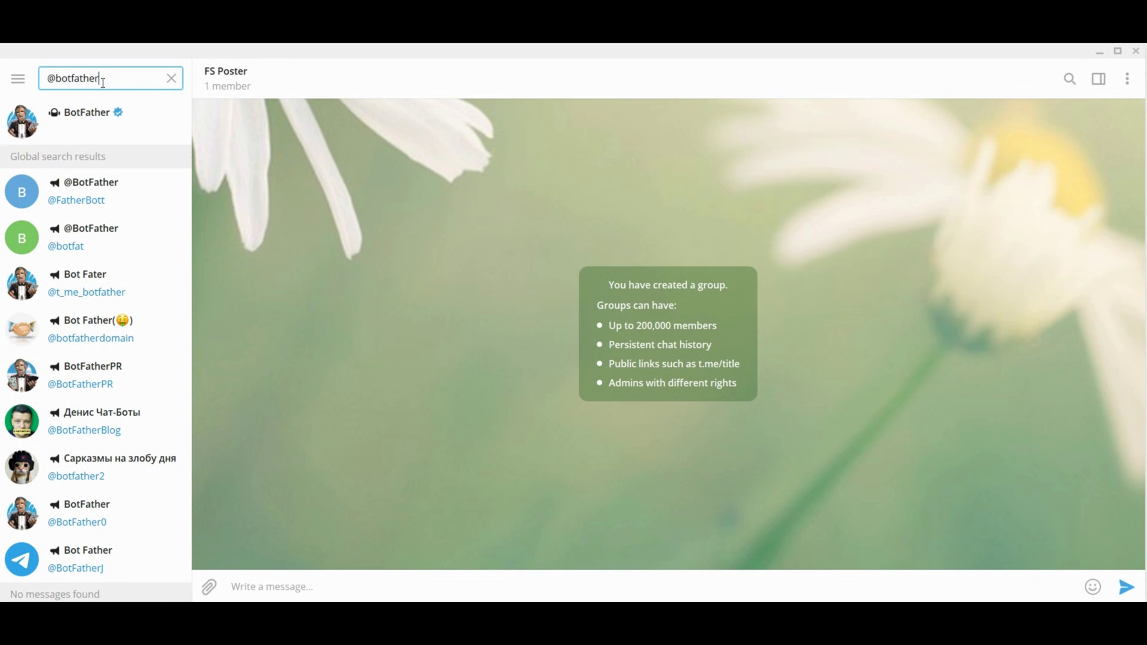
left_click_drag(103, 80, 39, 81)
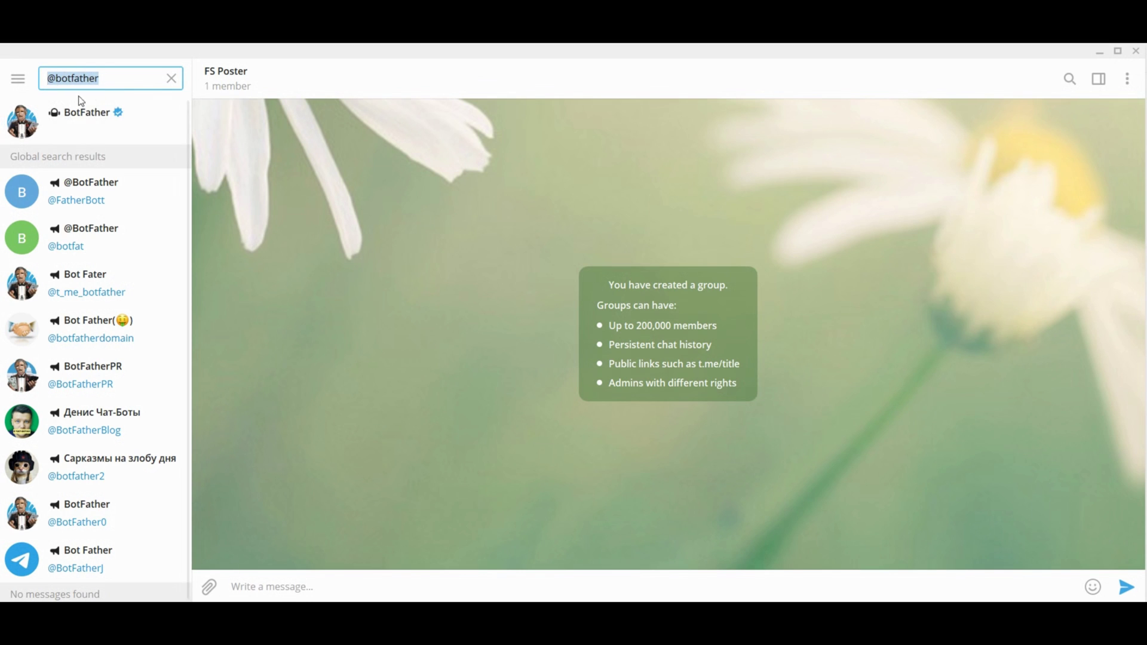
left_click(87, 120)
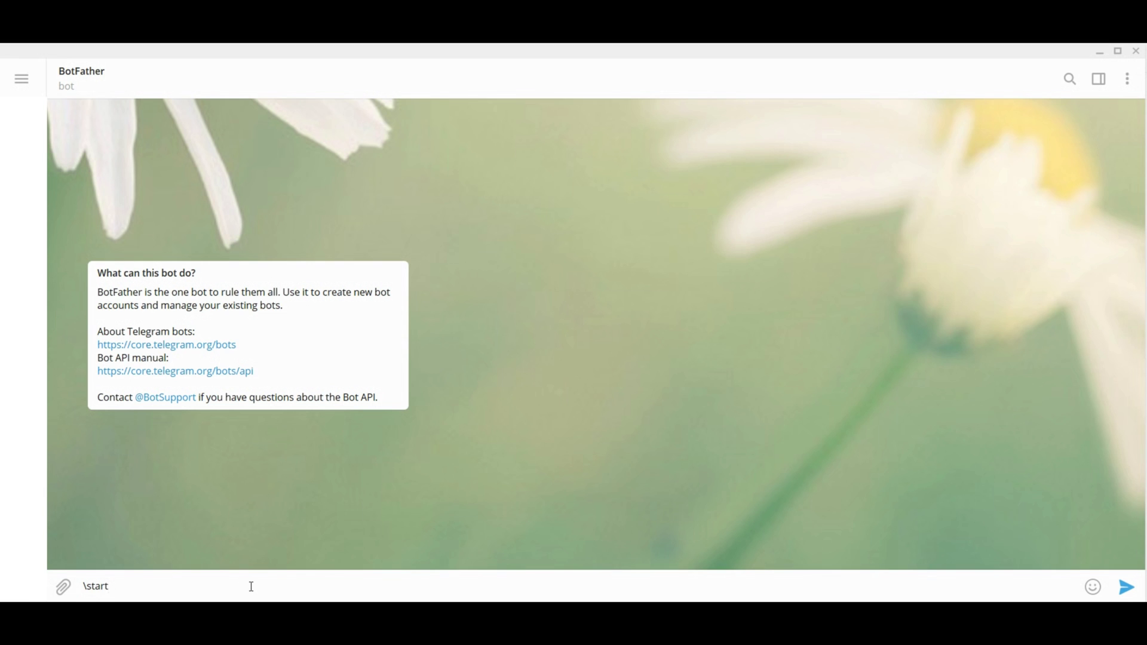
- Create bot 'Booknetic' with username 'BookneticBot' via /newbot and select its API token
key("Return")
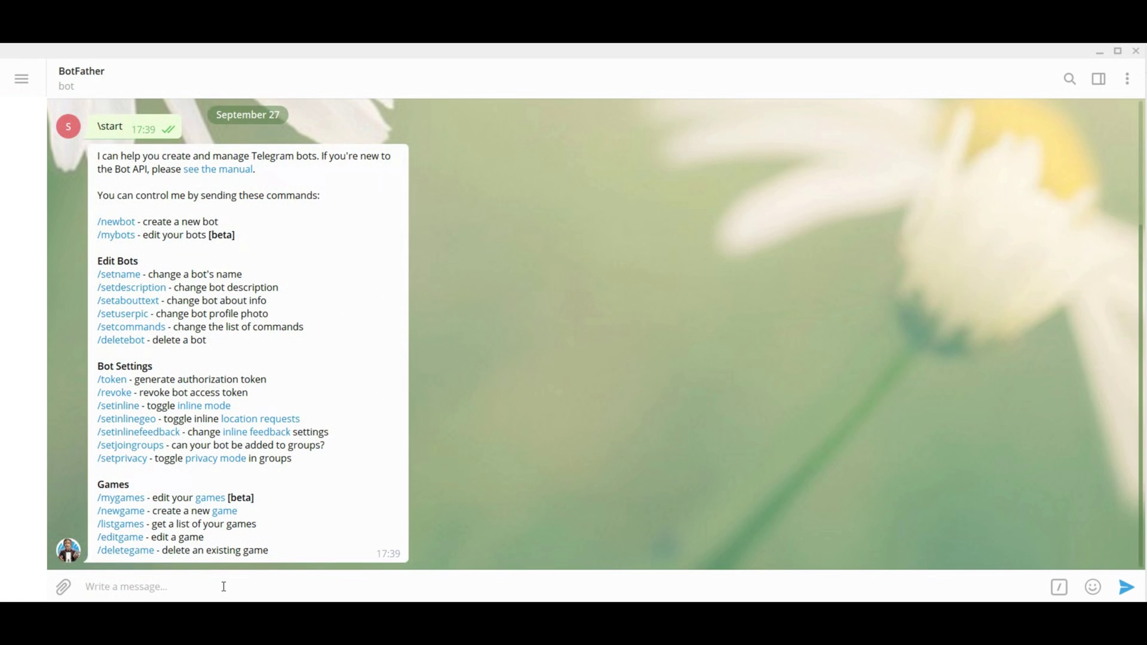
left_click(115, 221)
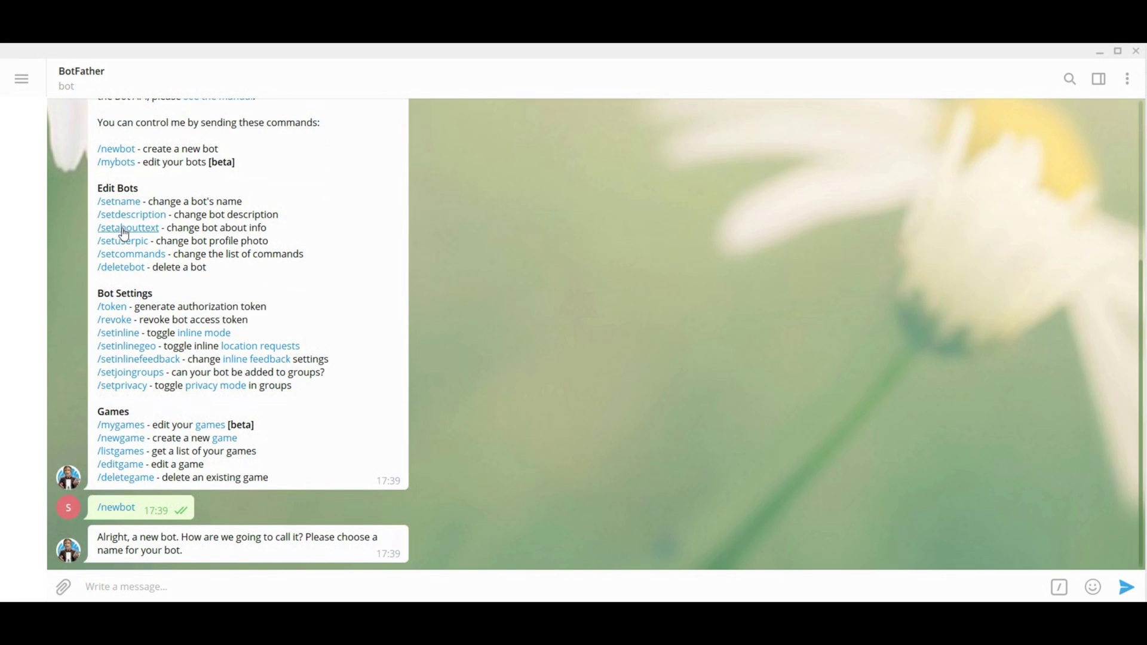
type("B")
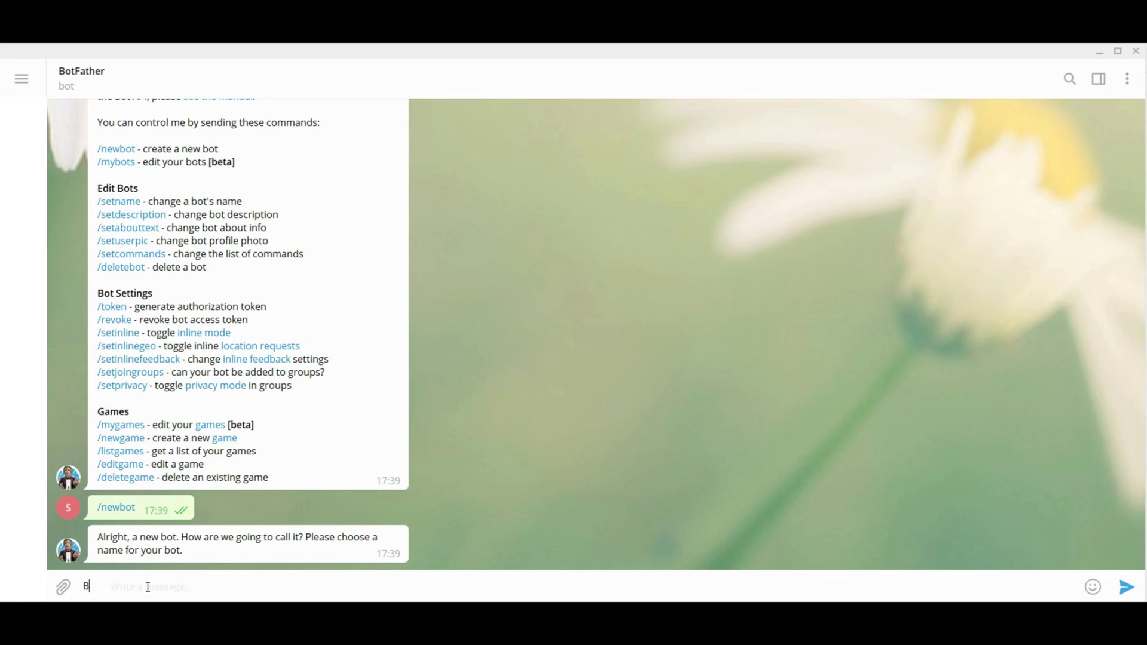
type("ooknetic")
key("Return")
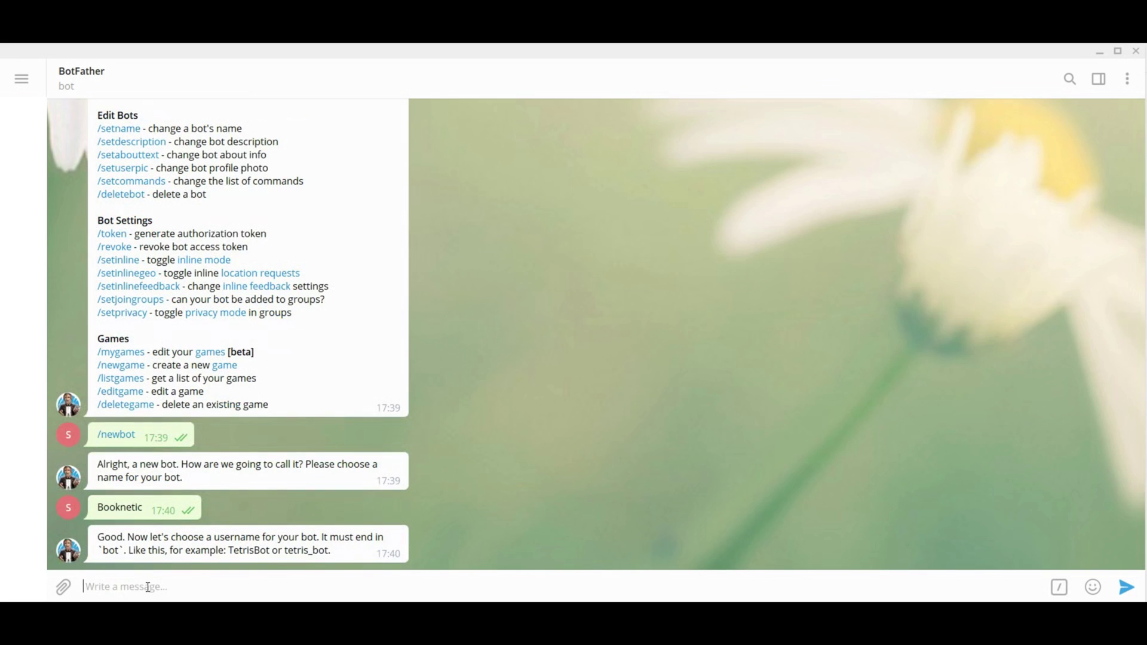
type("Book")
type("neticBot")
key("Return")
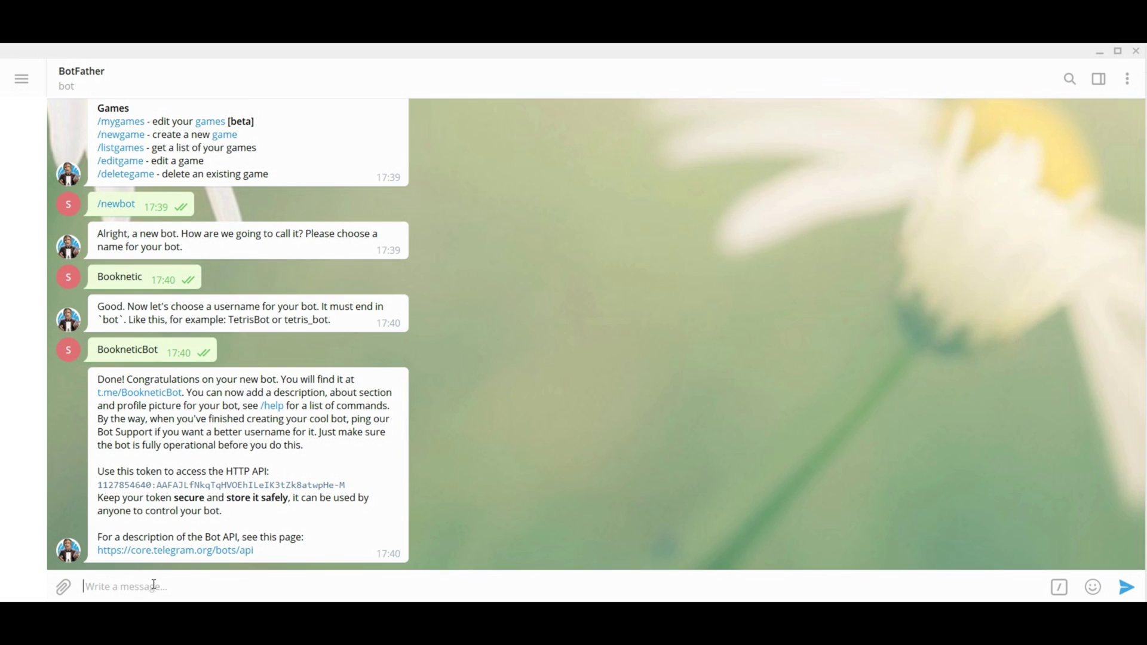
left_click_drag(346, 485, 121, 485)
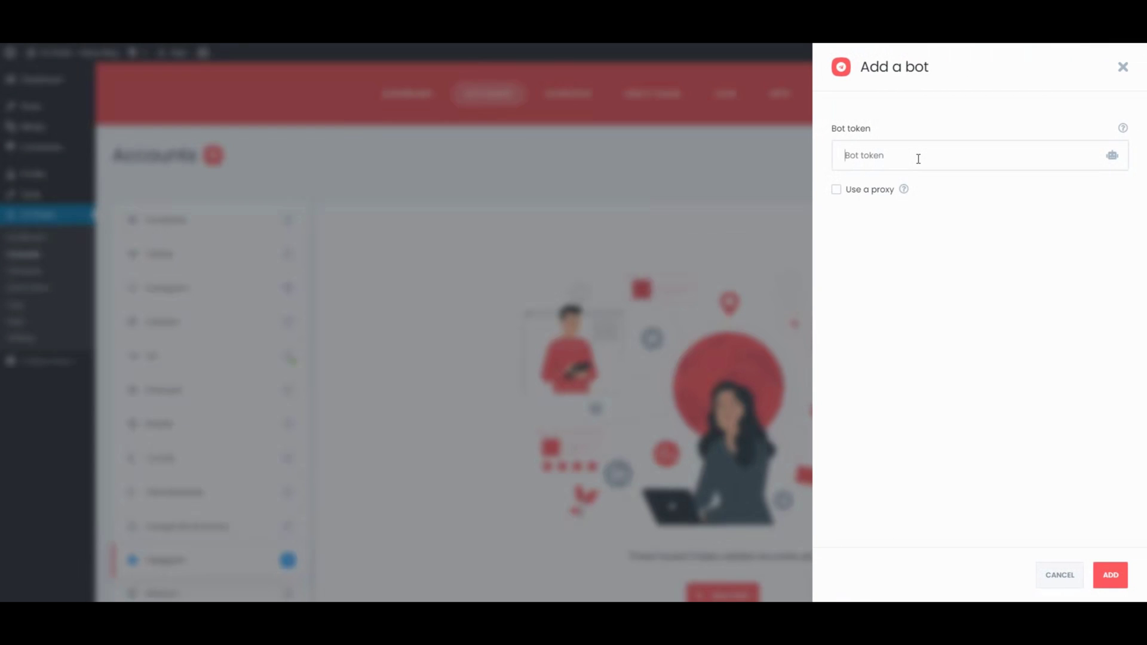
- Paste the BookneticBot token into Add a bot and add the bot
key("ctrl+v")
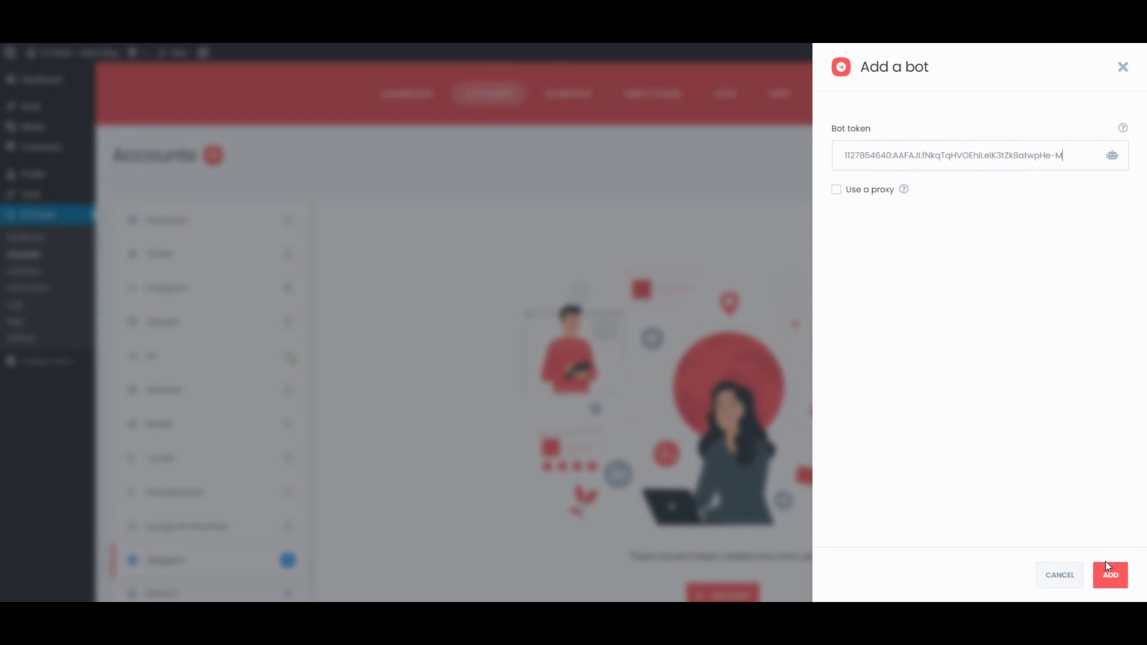
left_click(1110, 574)
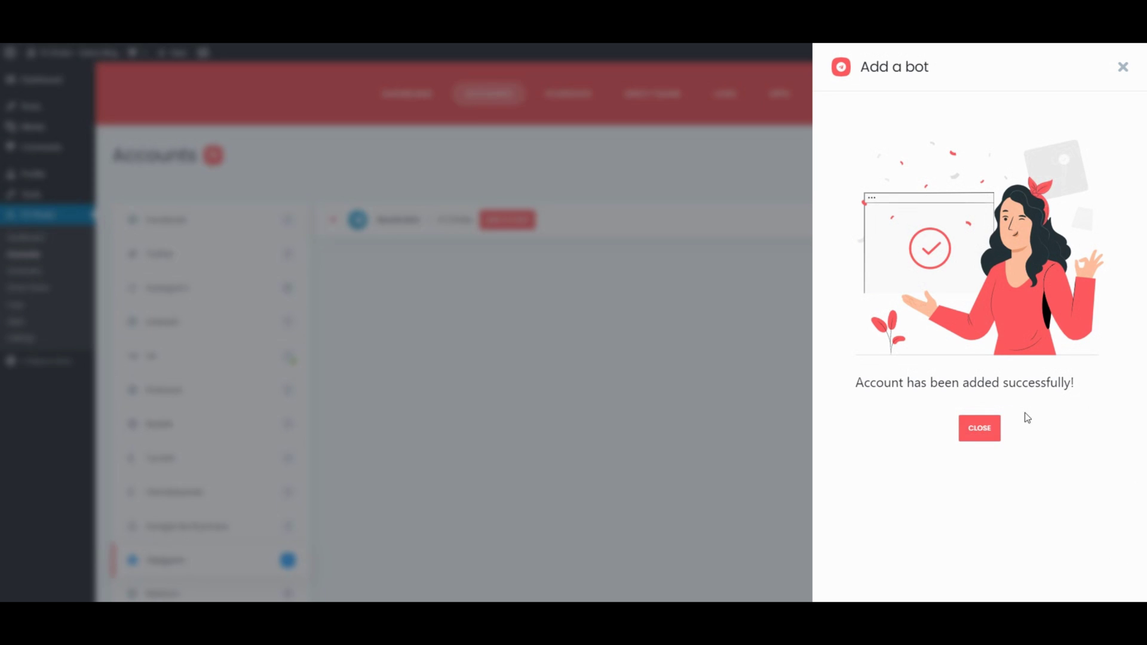
left_click(980, 428)
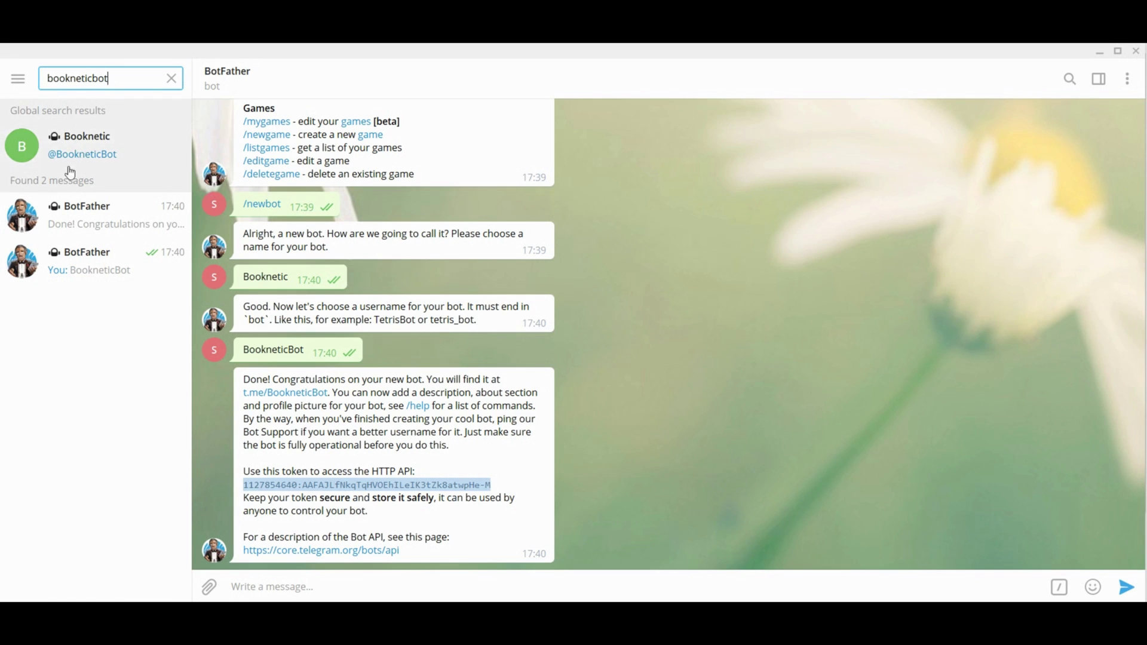
- Open the Booknetic bot chat from search and start the bot
left_click(126, 149)
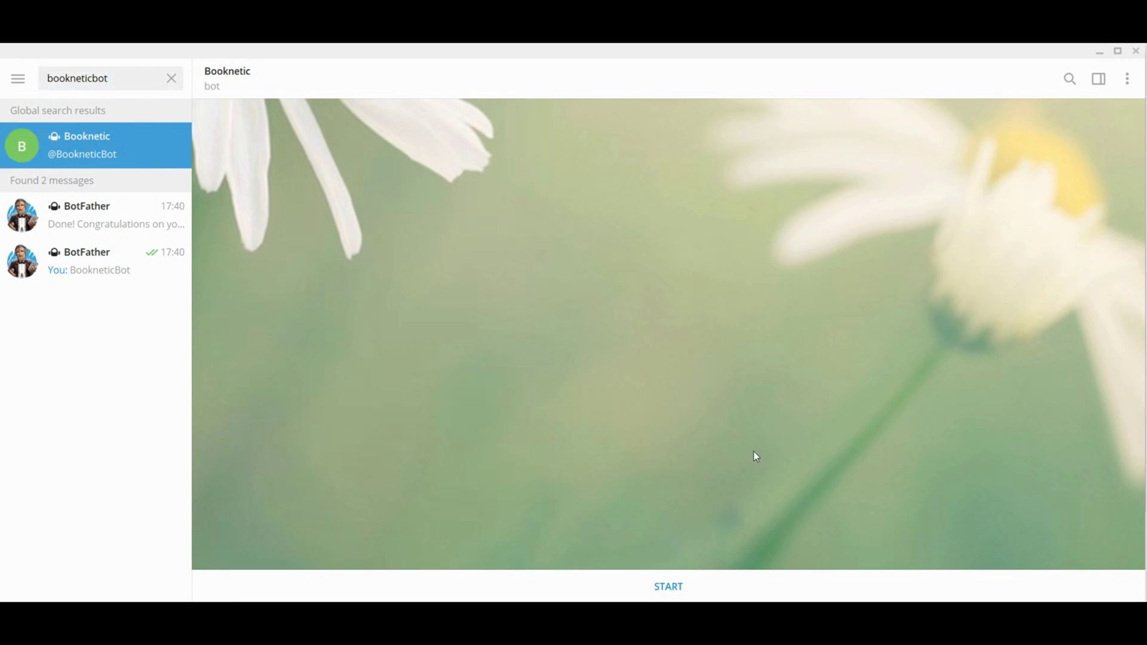
left_click(674, 589)
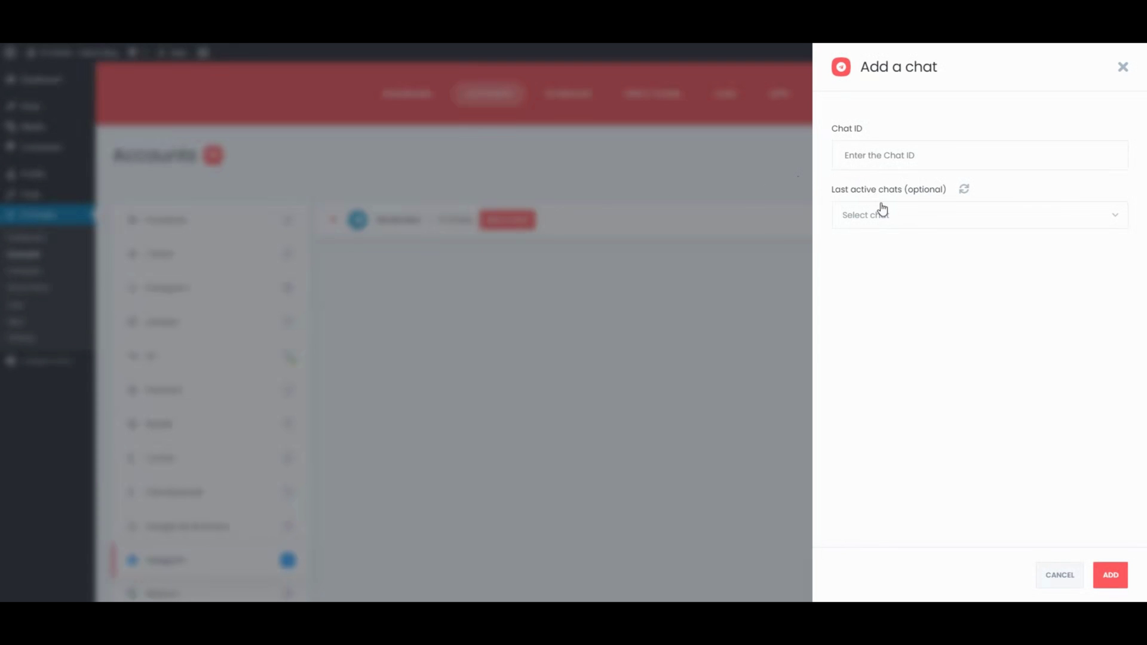
- Add private chat Sh from Last active chats to Booknetic and activate it
left_click(882, 214)
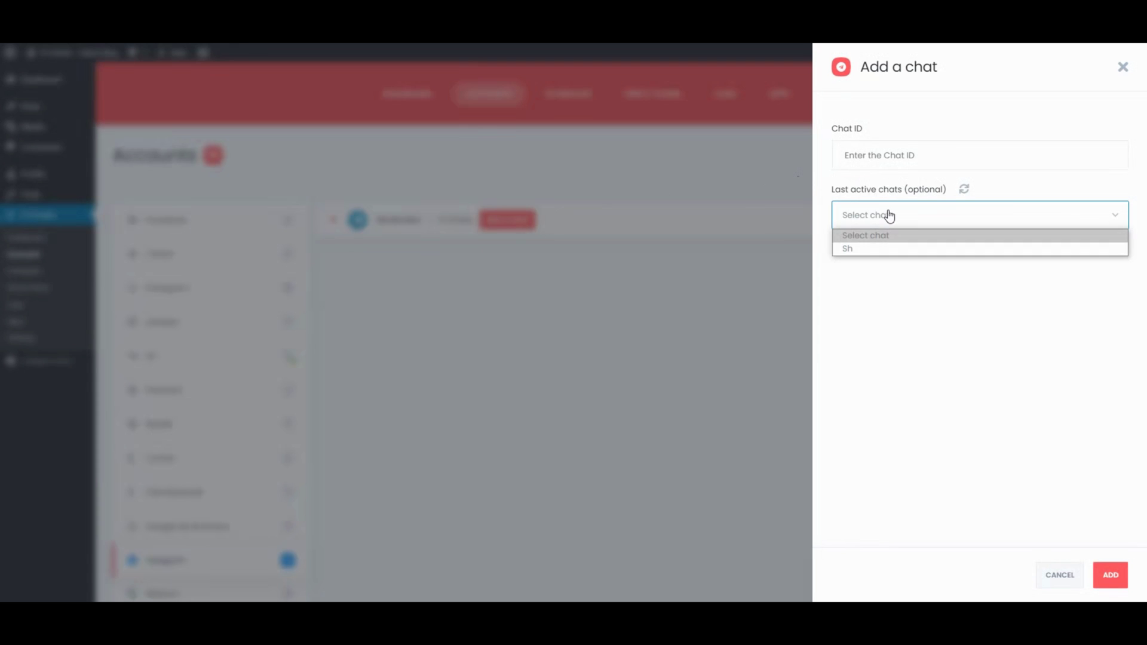
left_click(871, 253)
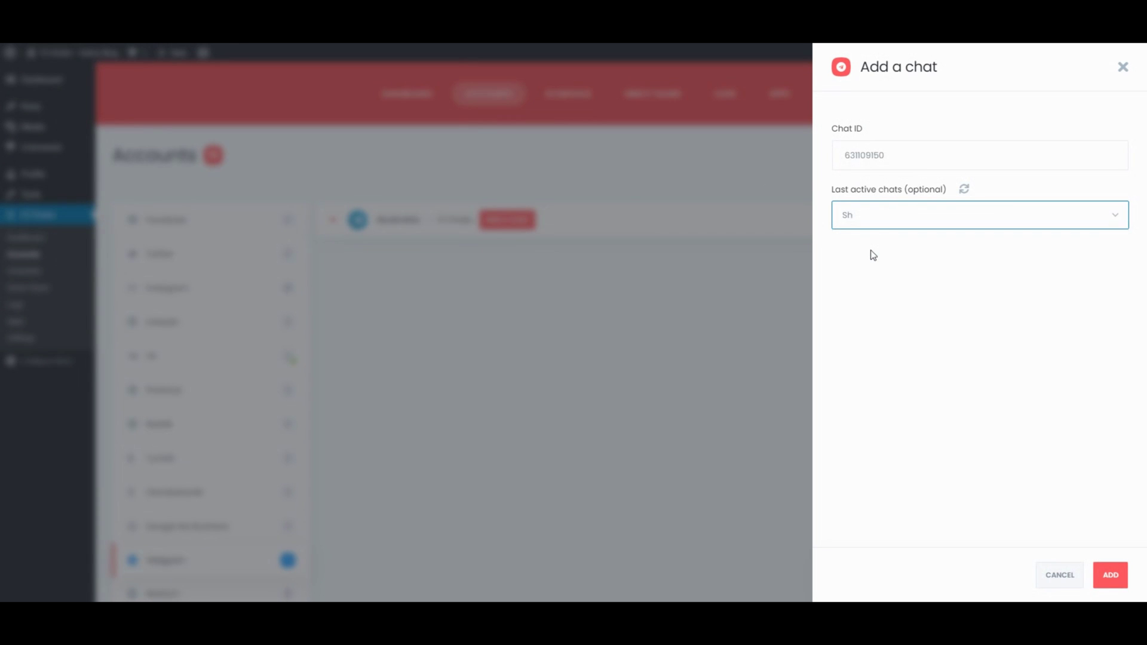
left_click(1112, 574)
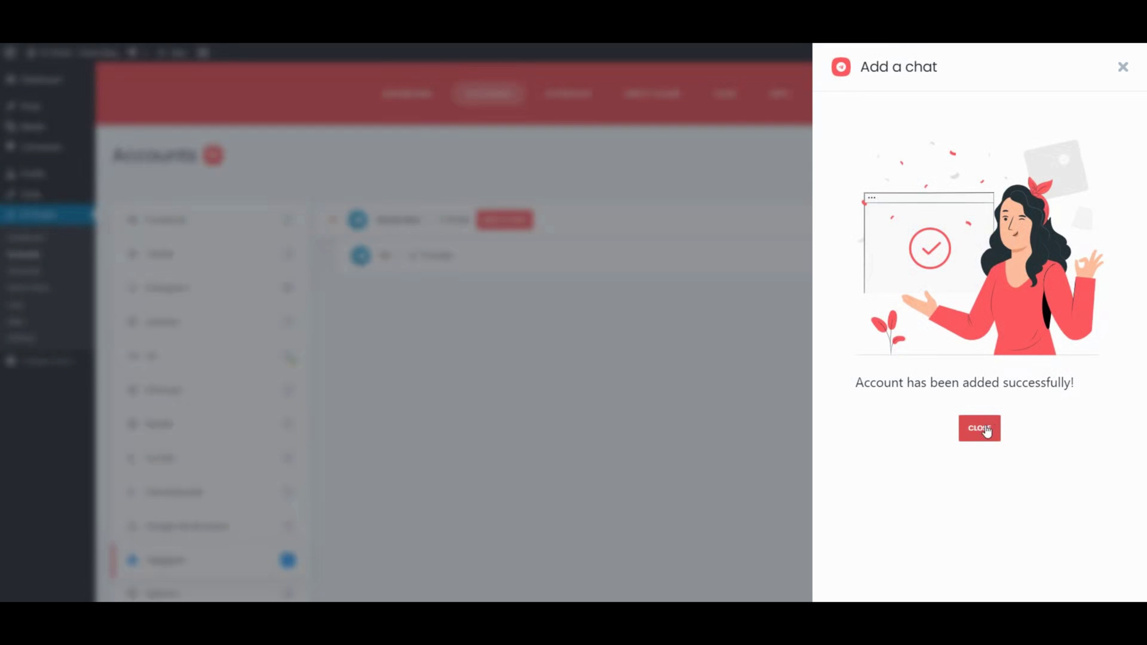
left_click(980, 428)
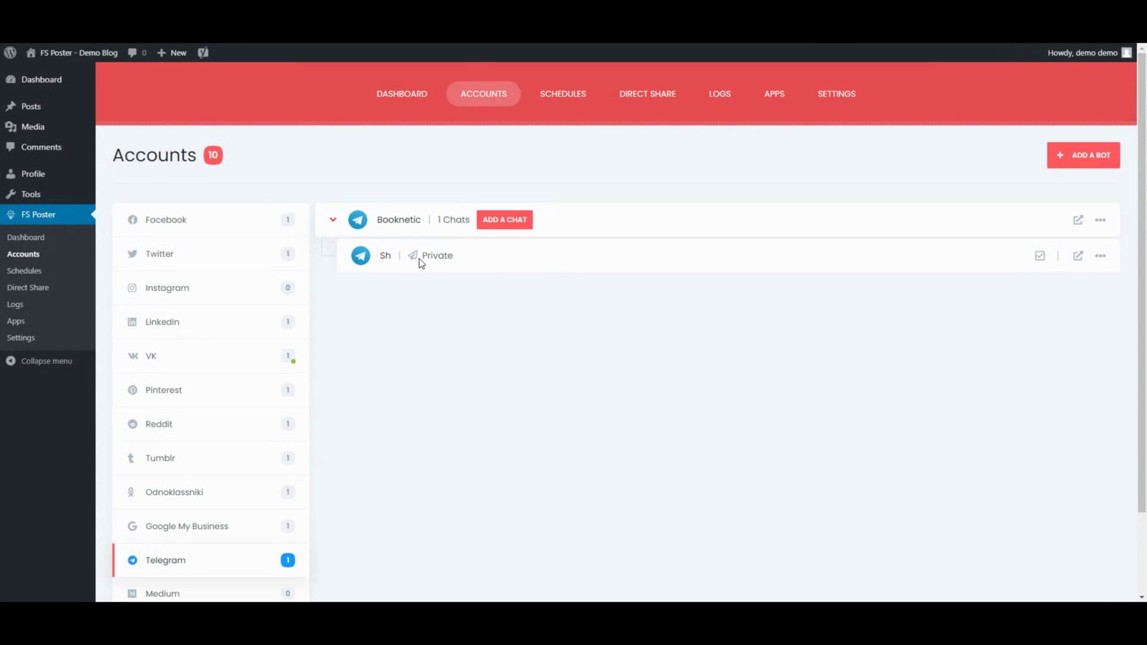
left_click(1039, 255)
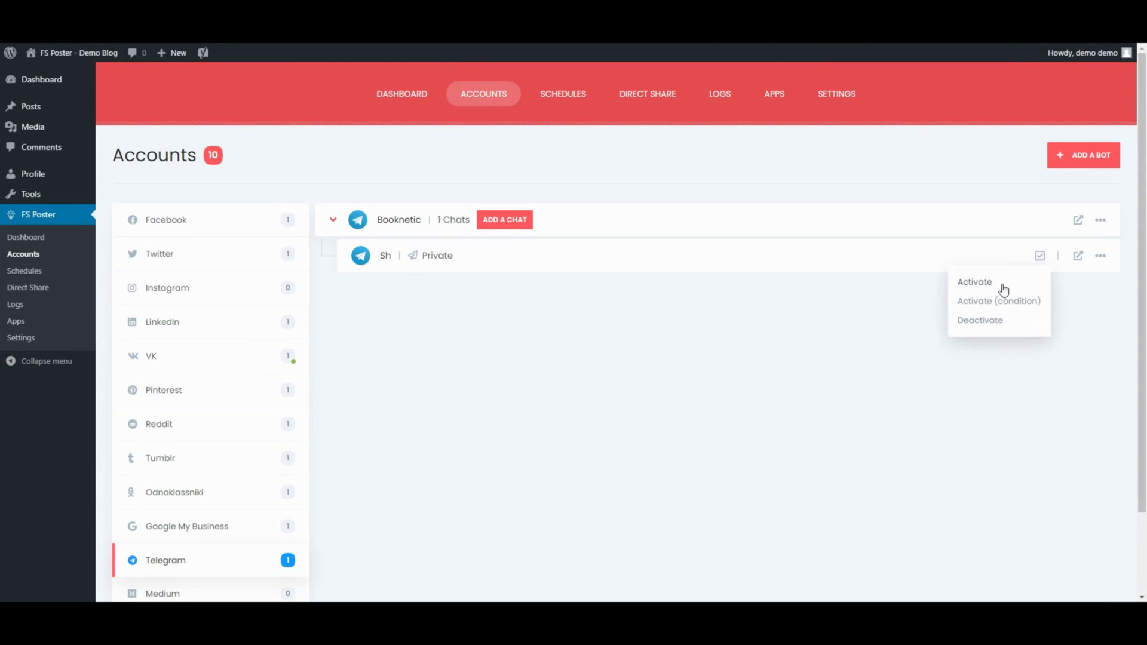
left_click(1000, 286)
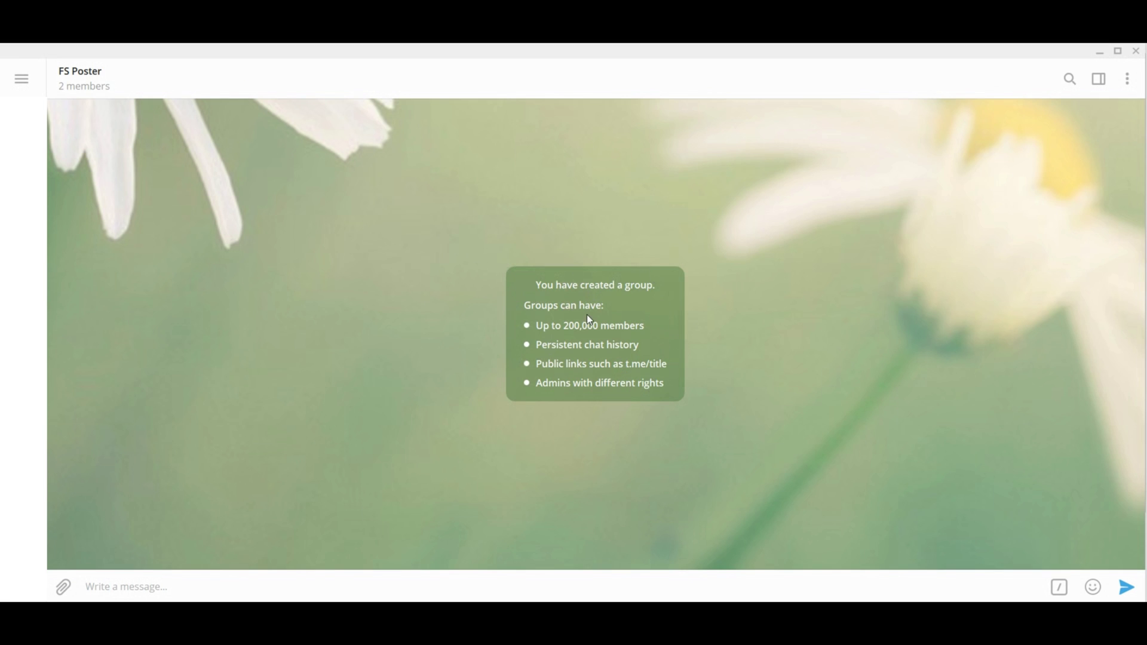
- Add the Booknetic bot as an FS Poster group administrator and save the group settings
left_click(1127, 79)
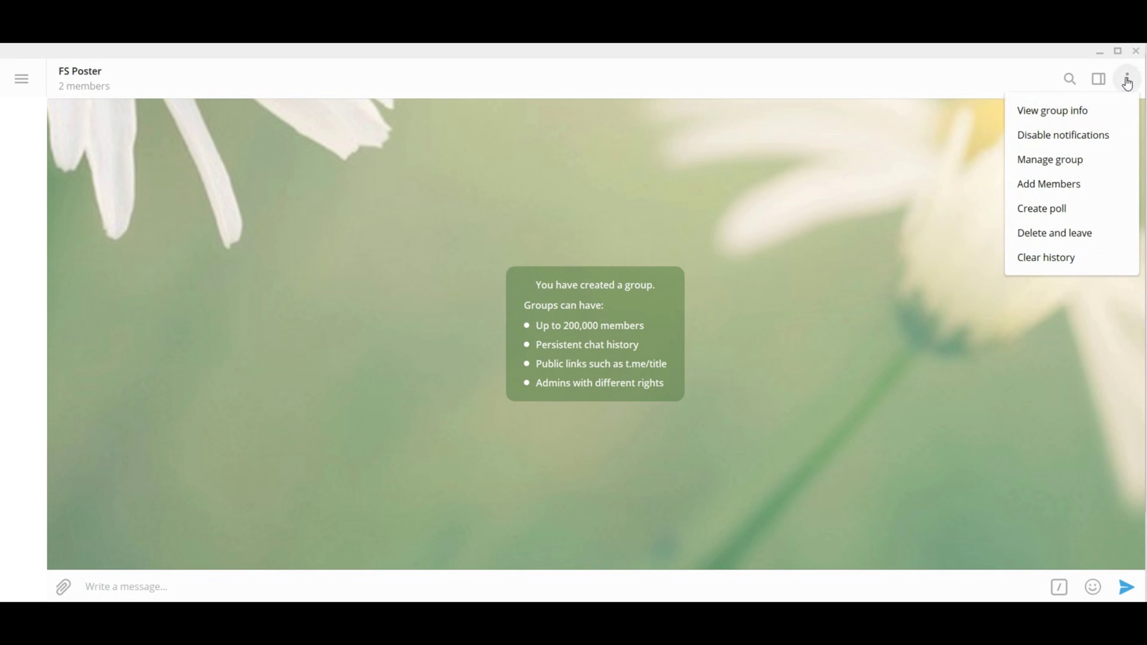
left_click(1067, 160)
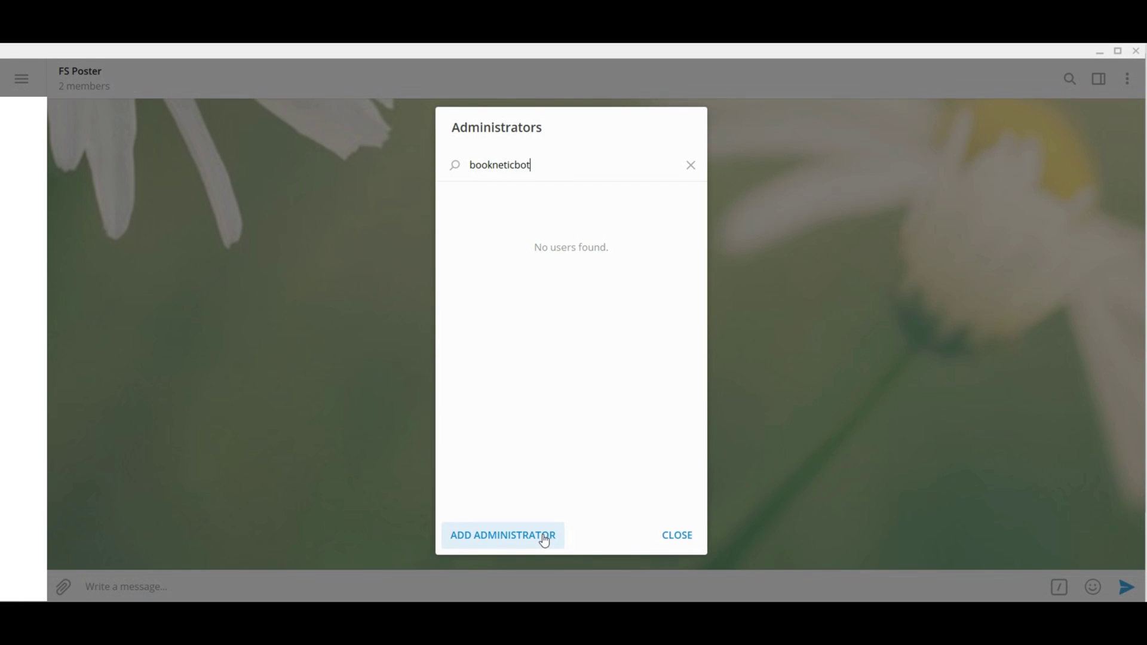
left_click(544, 539)
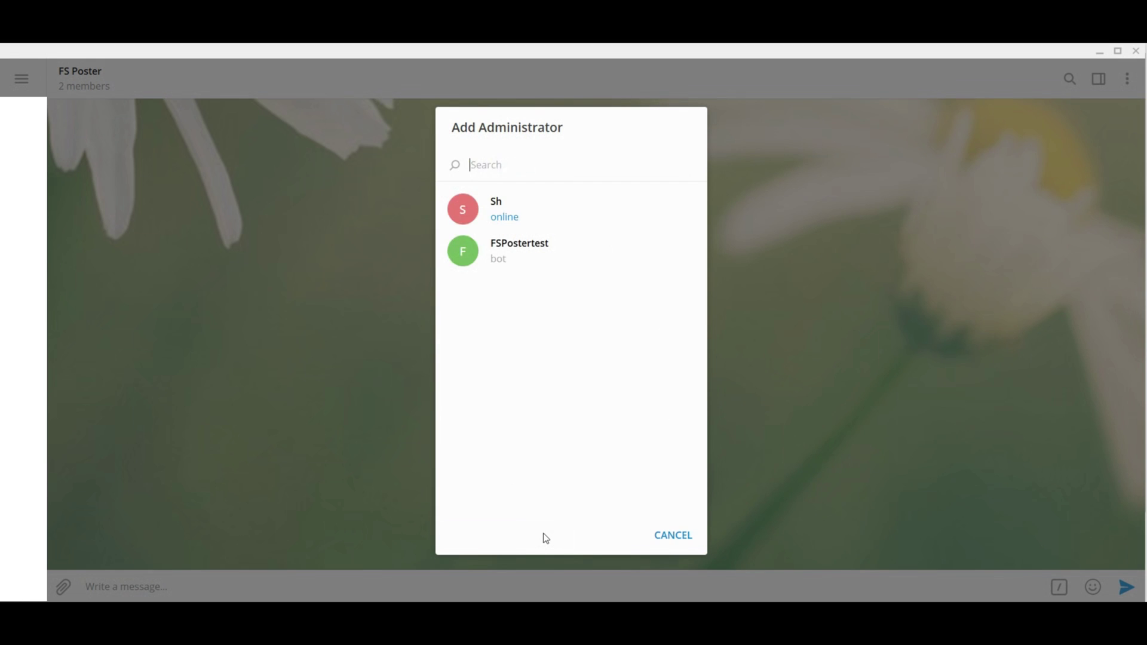
type("boo")
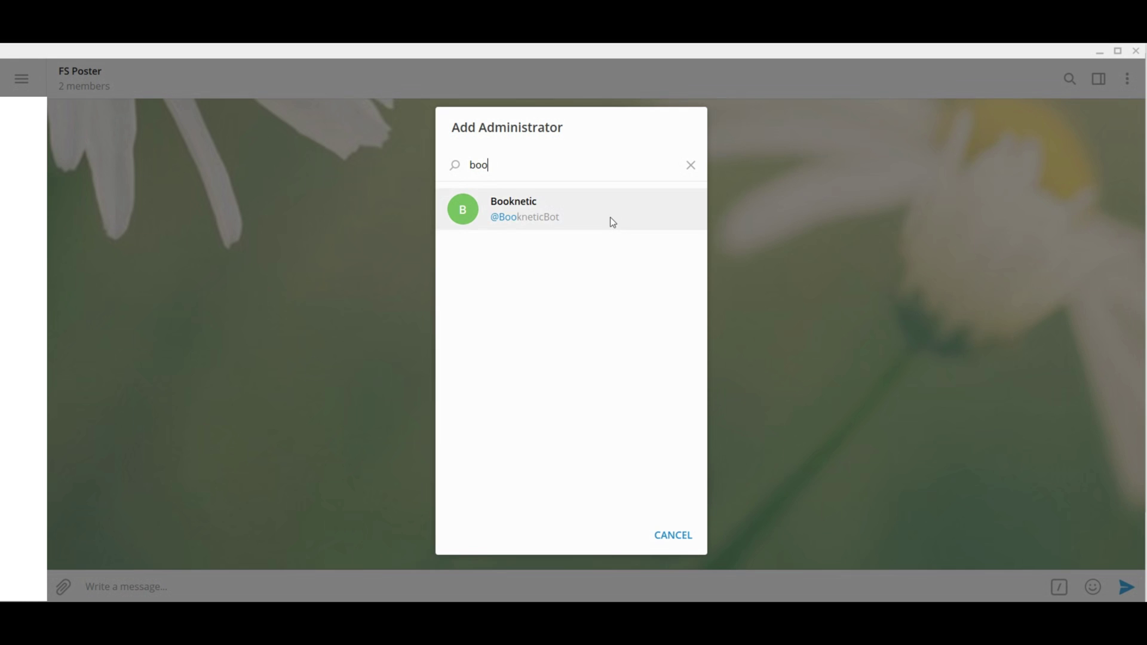
left_click(566, 222)
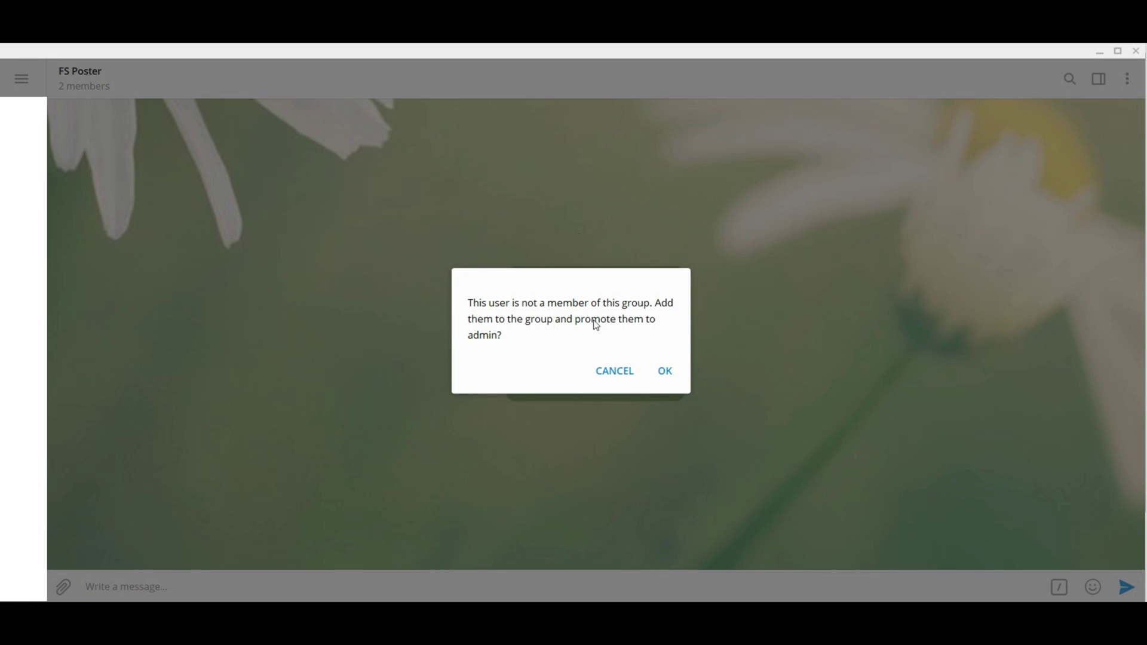
left_click(665, 370)
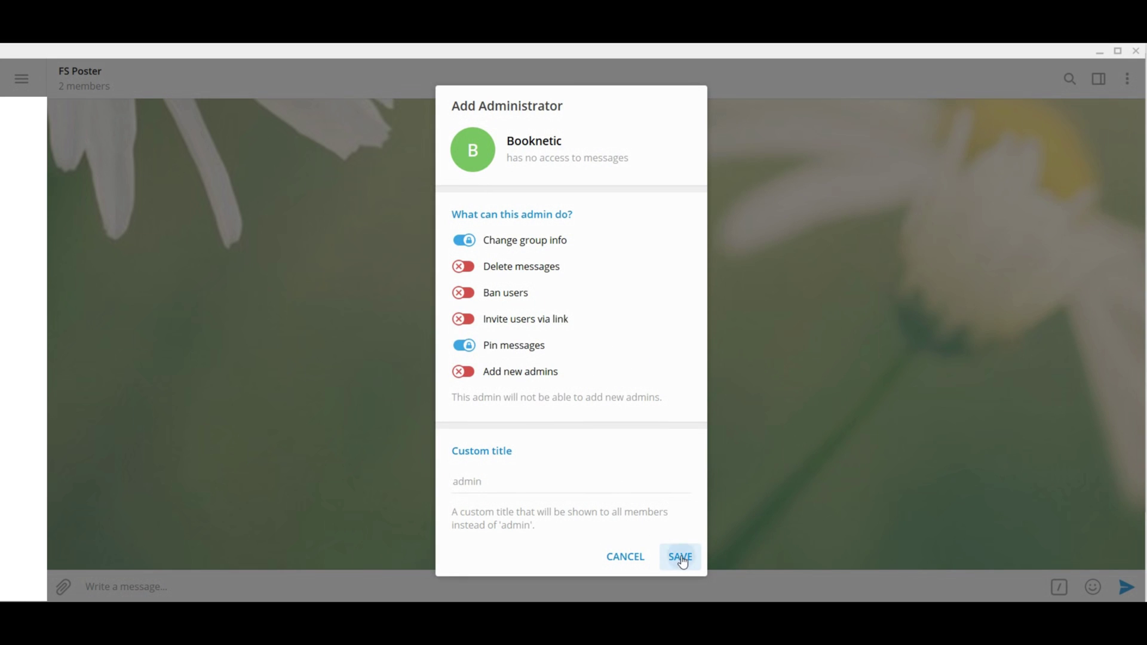
left_click(679, 558)
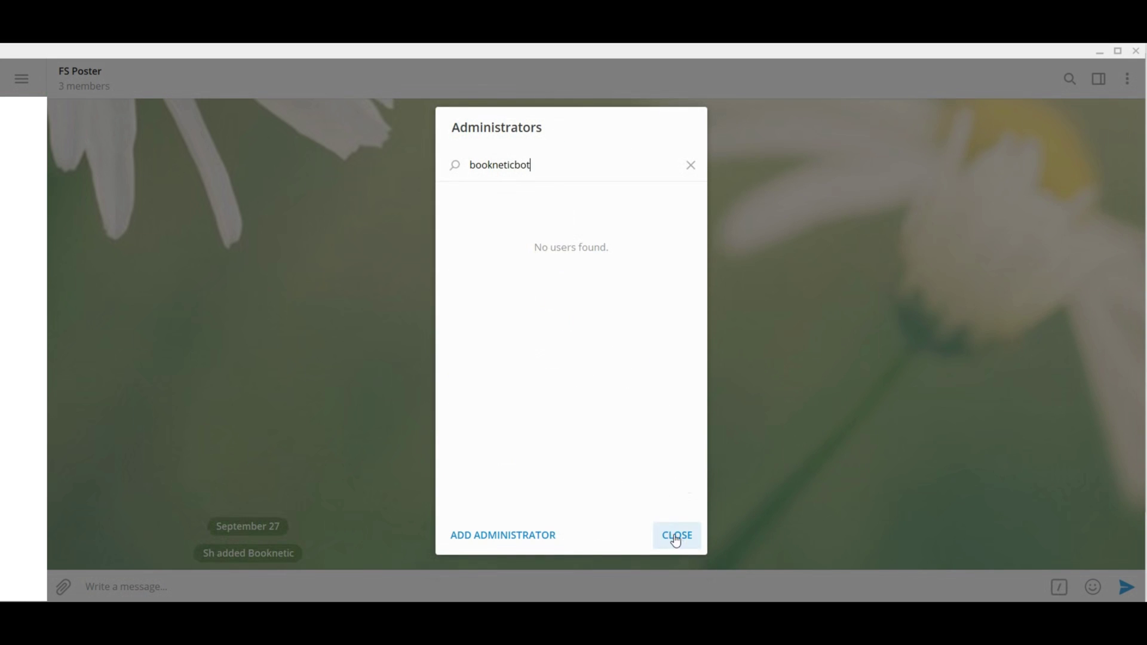
left_click(677, 535)
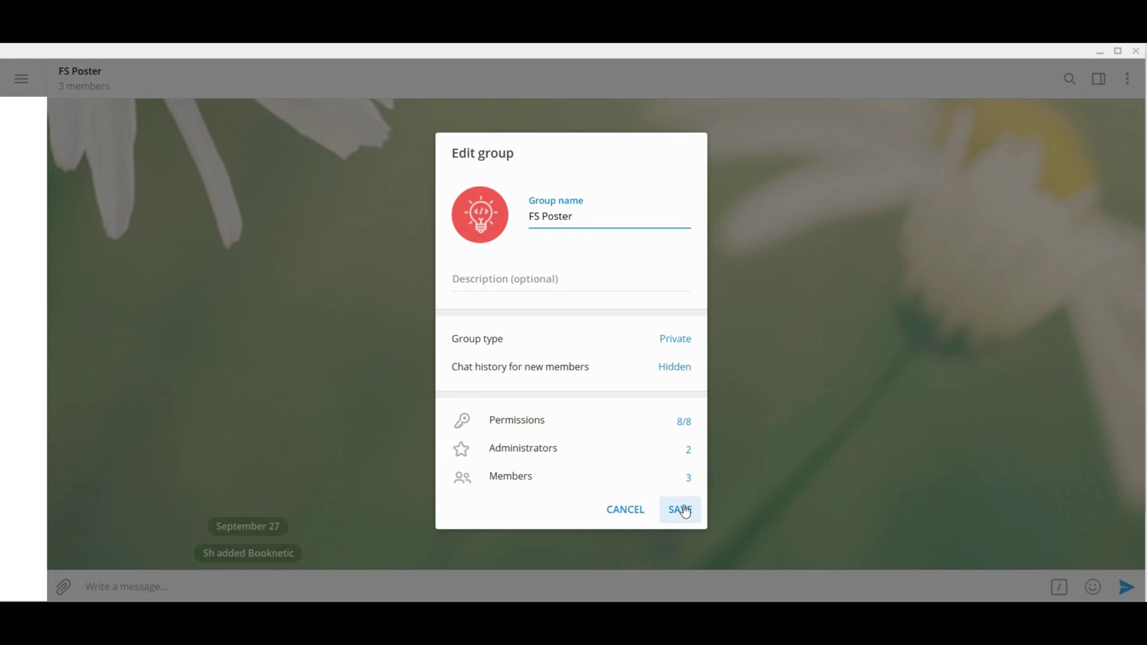
left_click(680, 509)
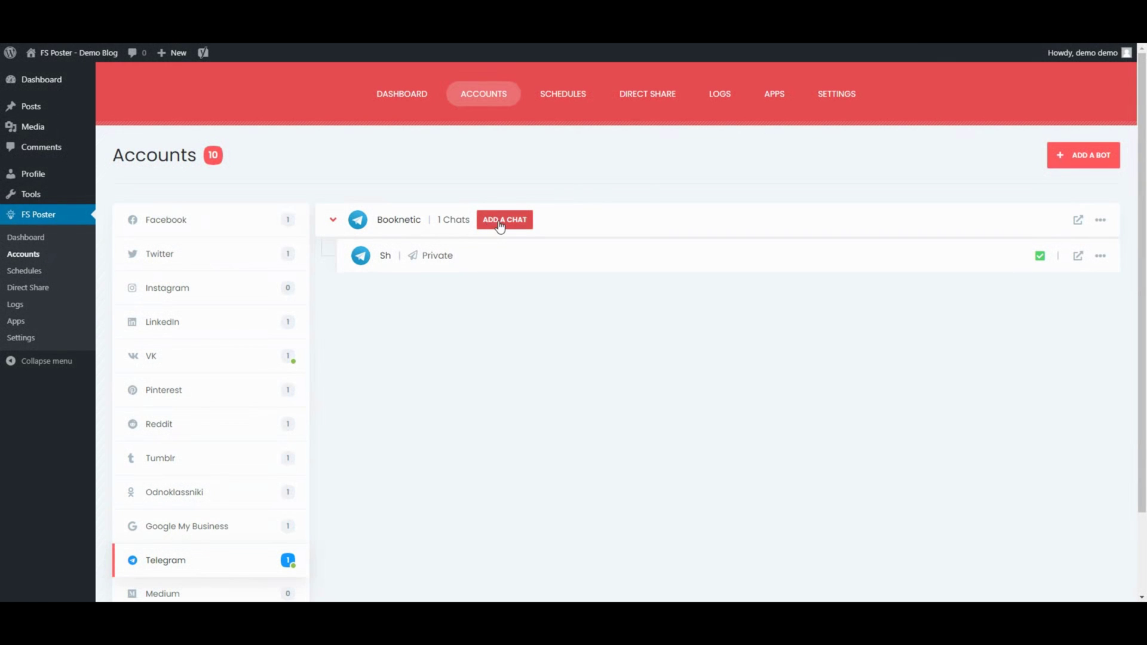
- Add the FS Poster group from Last active chats to Booknetic and activate it
left_click(502, 222)
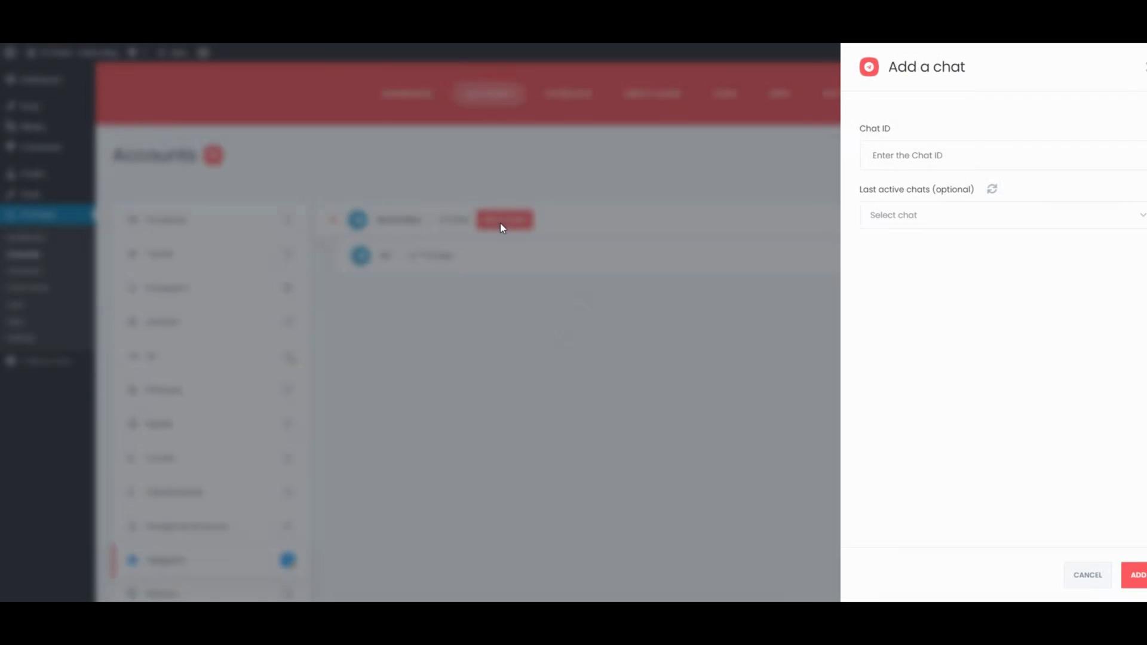
left_click(887, 215)
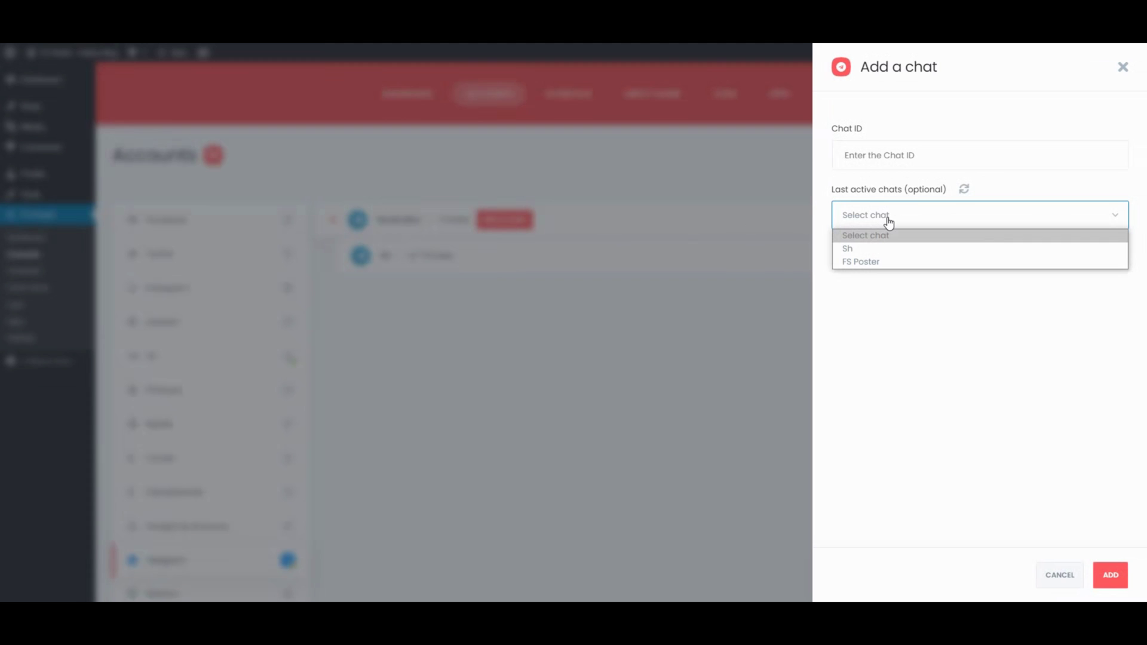
left_click(869, 262)
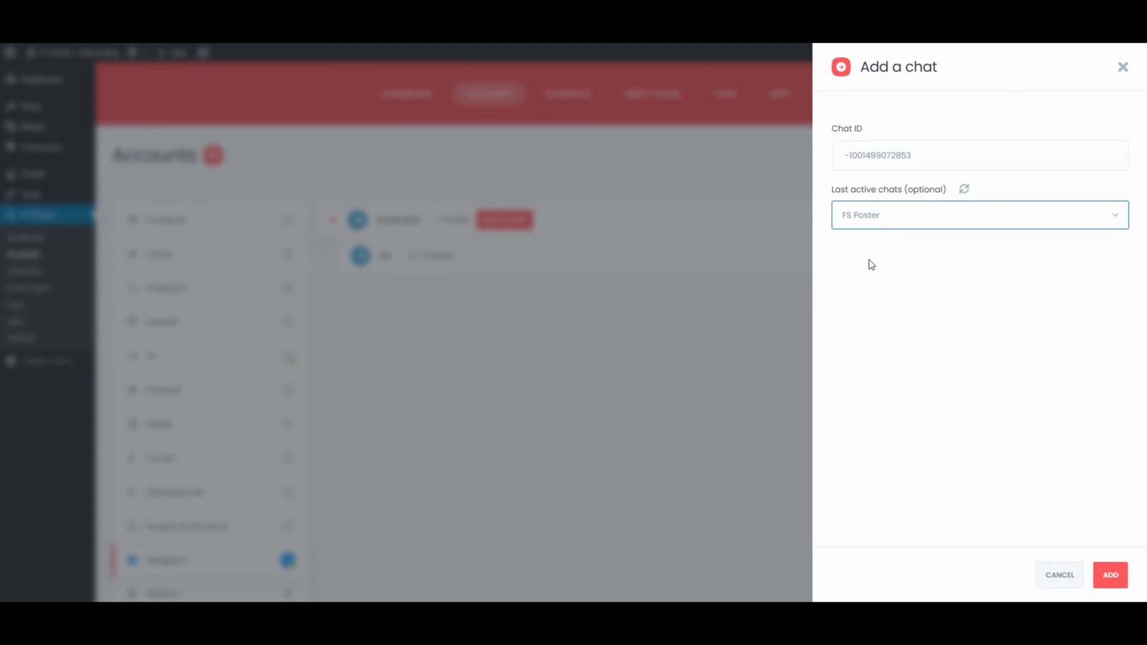
left_click(1109, 575)
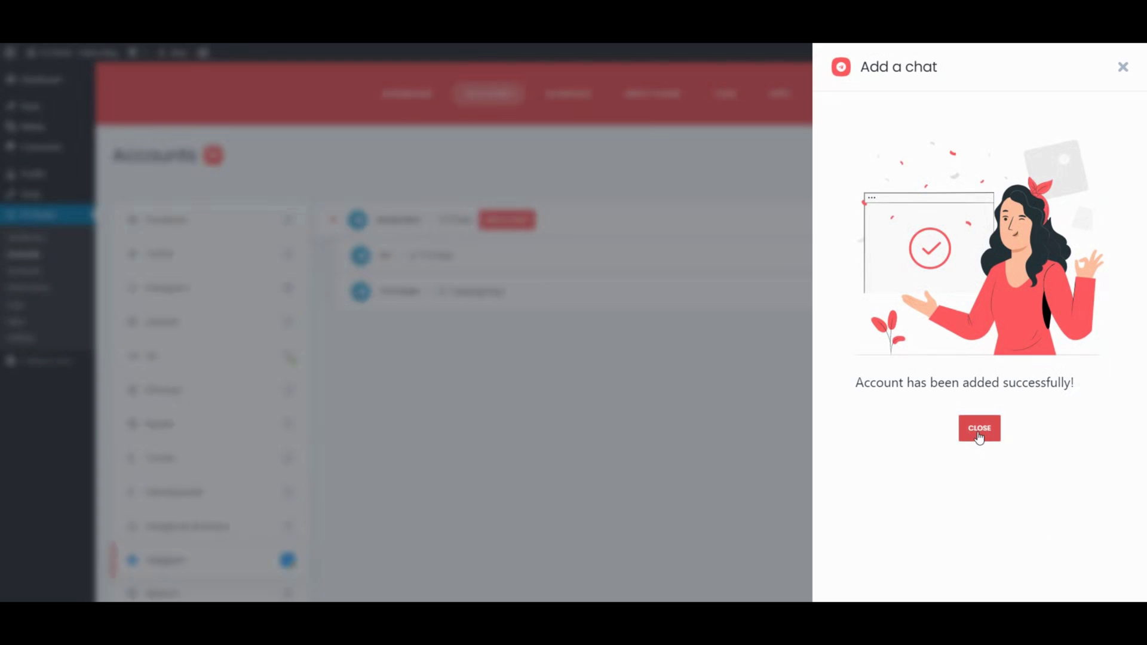
left_click(978, 429)
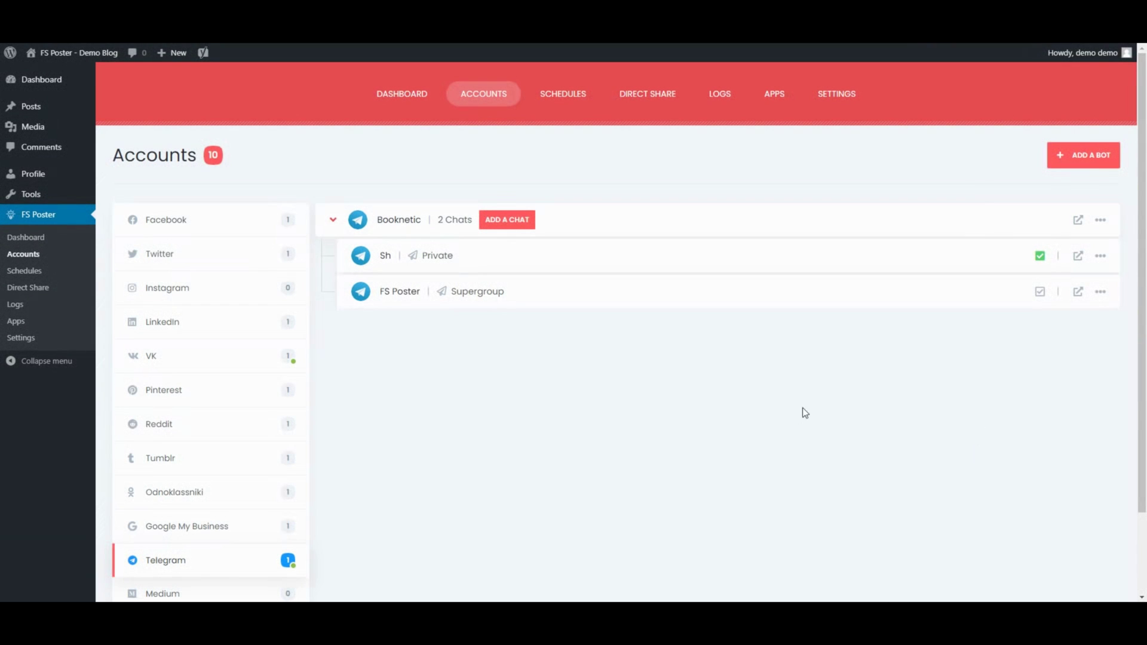
left_click(1039, 291)
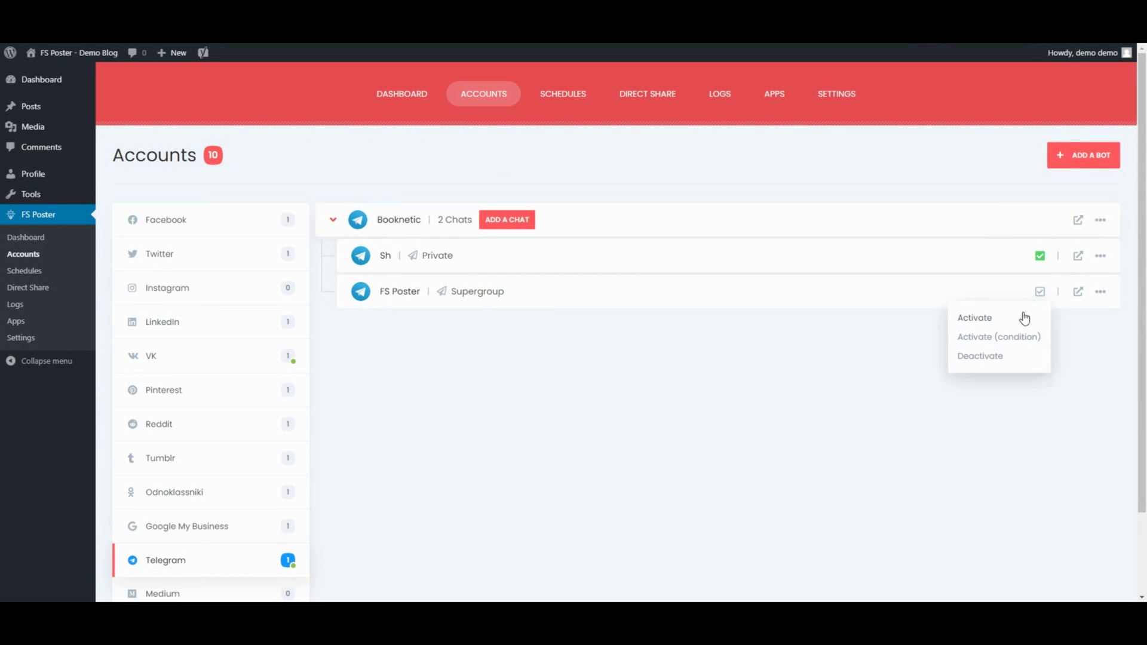
left_click(1022, 312)
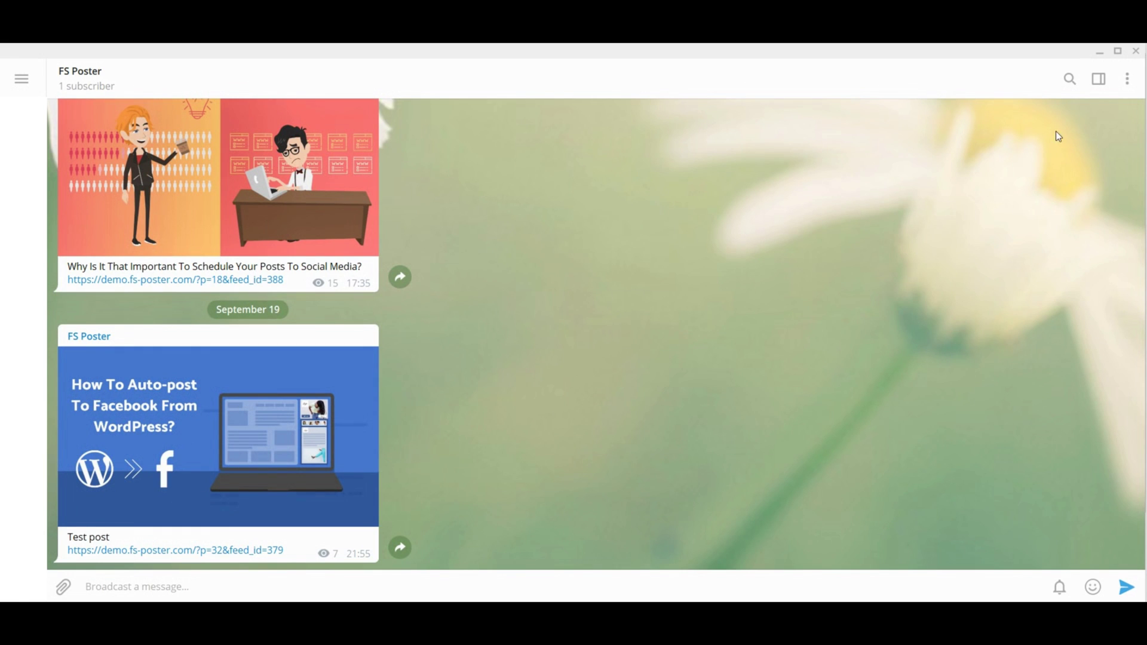
- Copy the FS Poster channel's t.me/testchannelfsposter link from its channel info
left_click(1128, 79)
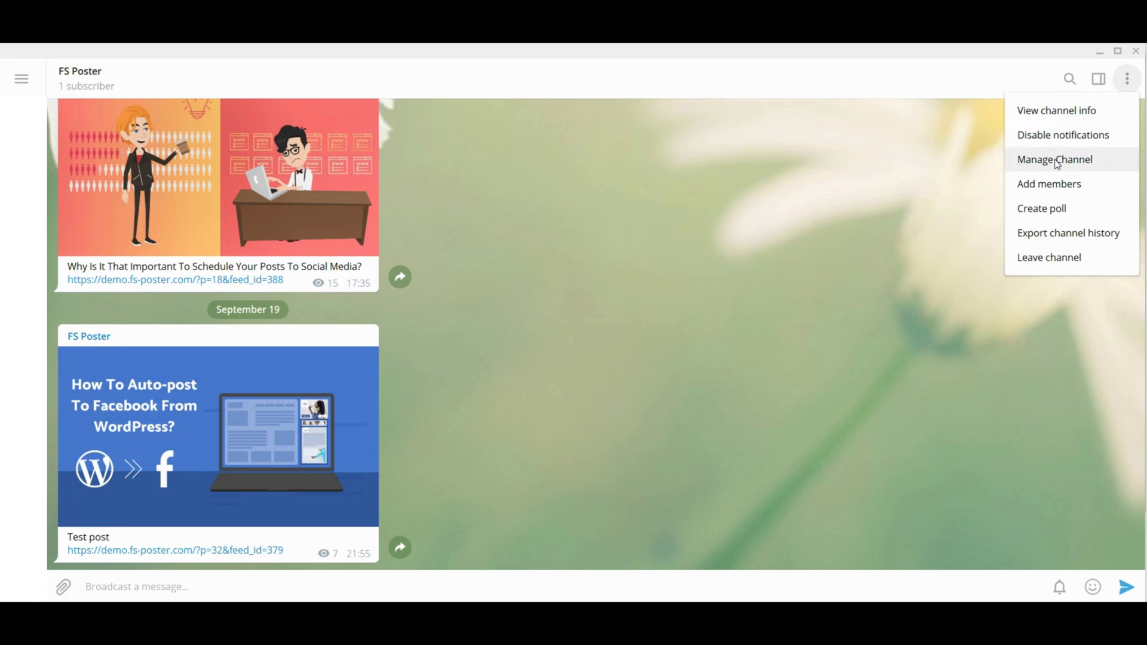
left_click(1057, 110)
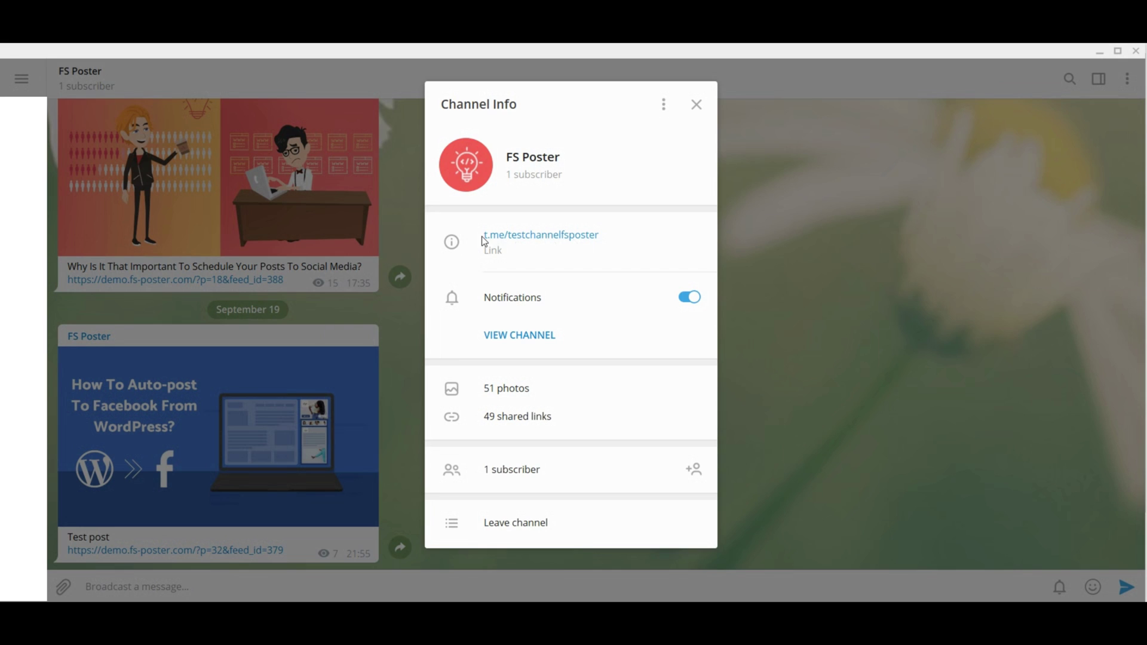
right_click(571, 238)
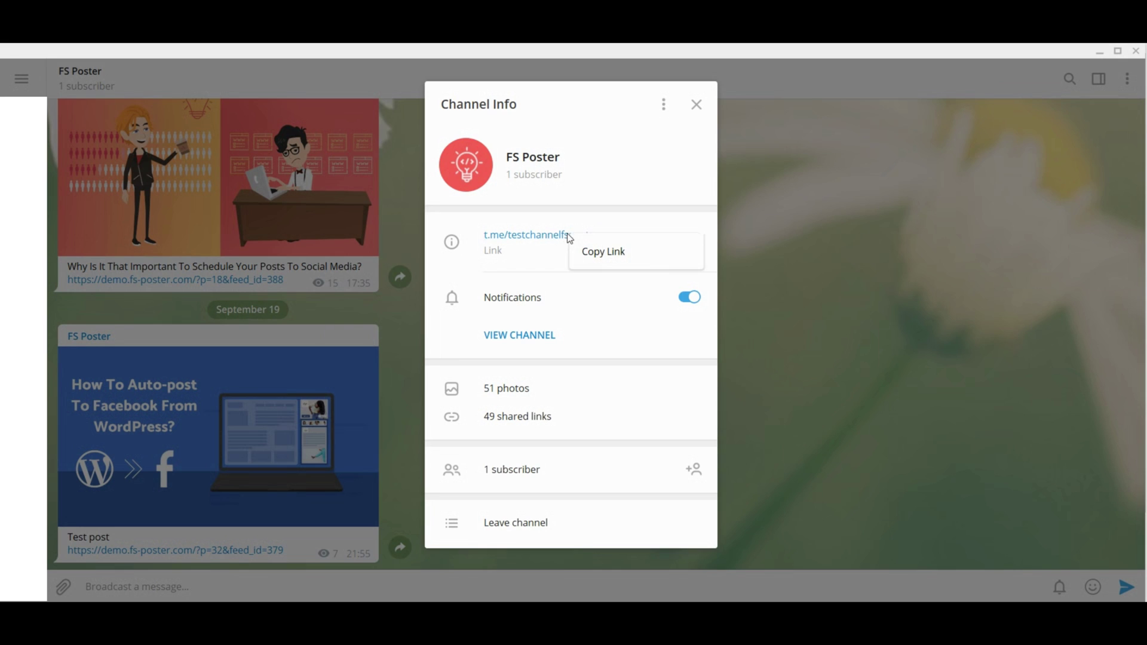
left_click(605, 253)
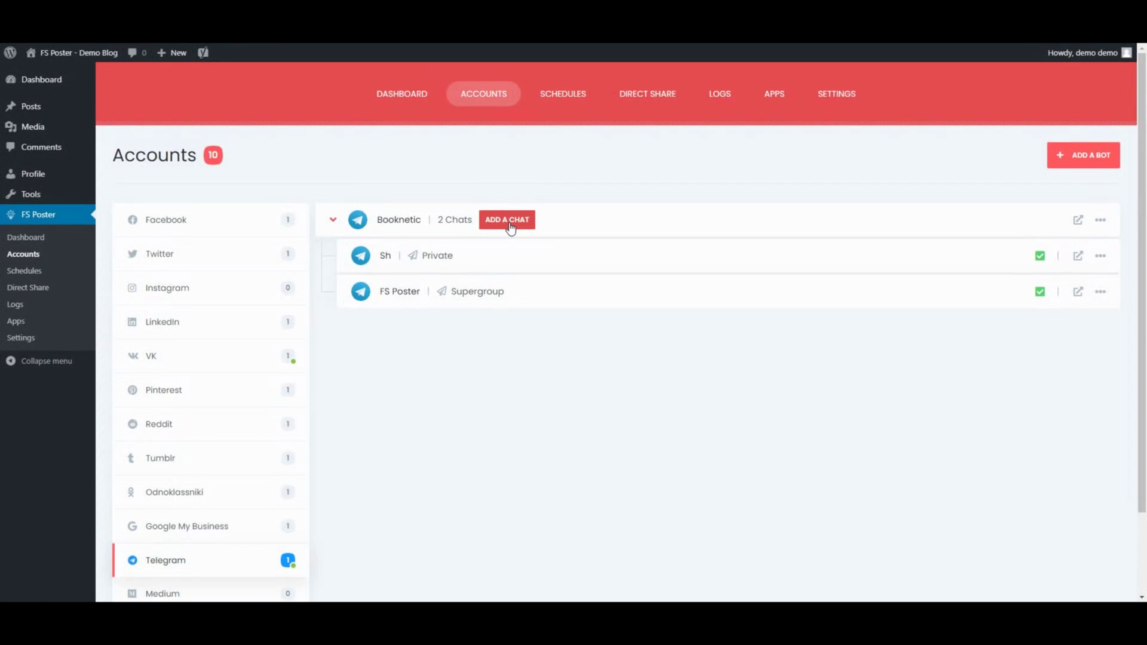
left_click(509, 223)
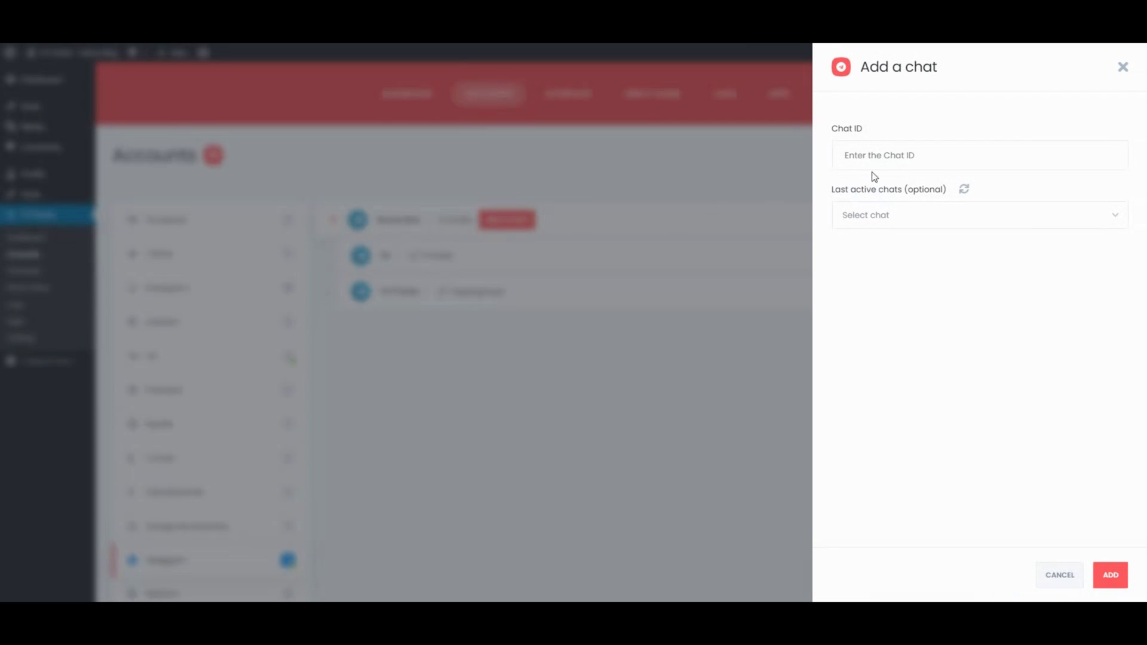
left_click(883, 159)
type("@")
double_click(848, 156)
left_click(856, 155)
type("https://t.me/testchannelfsposter")
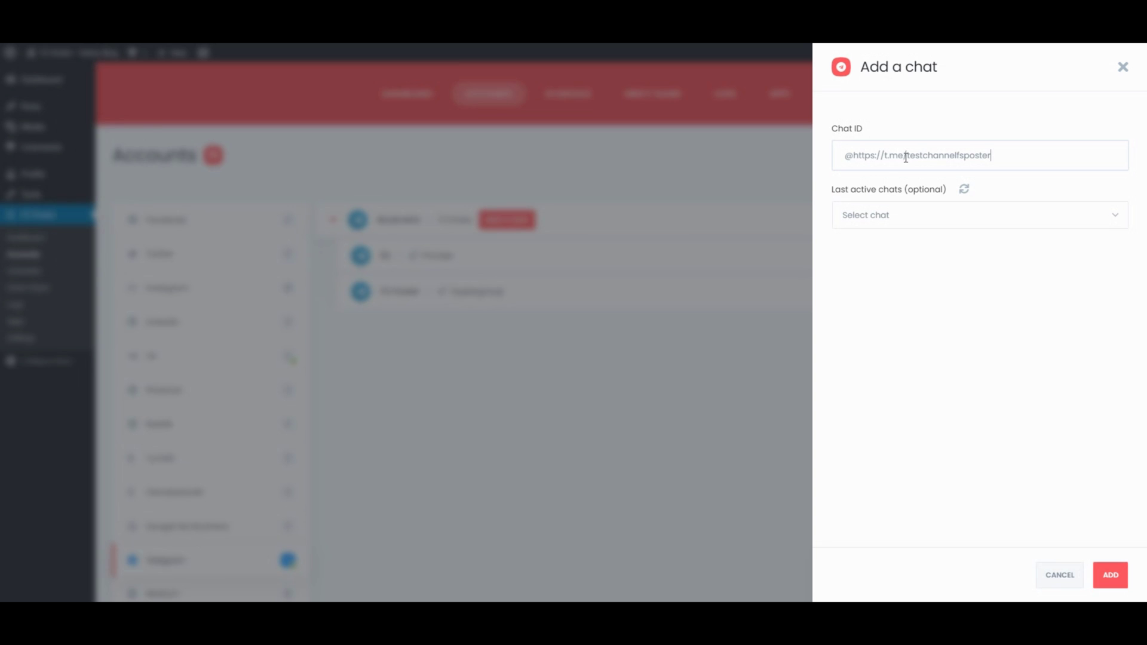
left_click_drag(907, 155, 852, 155)
key("BackSpace")
left_click_drag(856, 155, 949, 156)
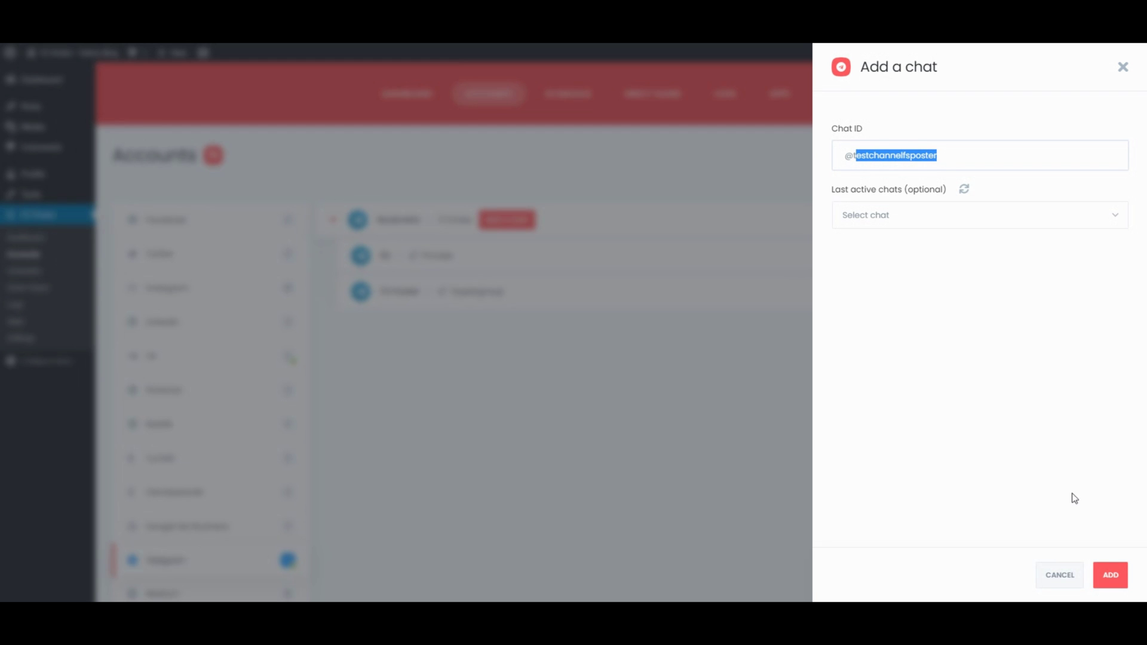
- Add the testchannelfsposter channel chat and activate it
left_click(1111, 576)
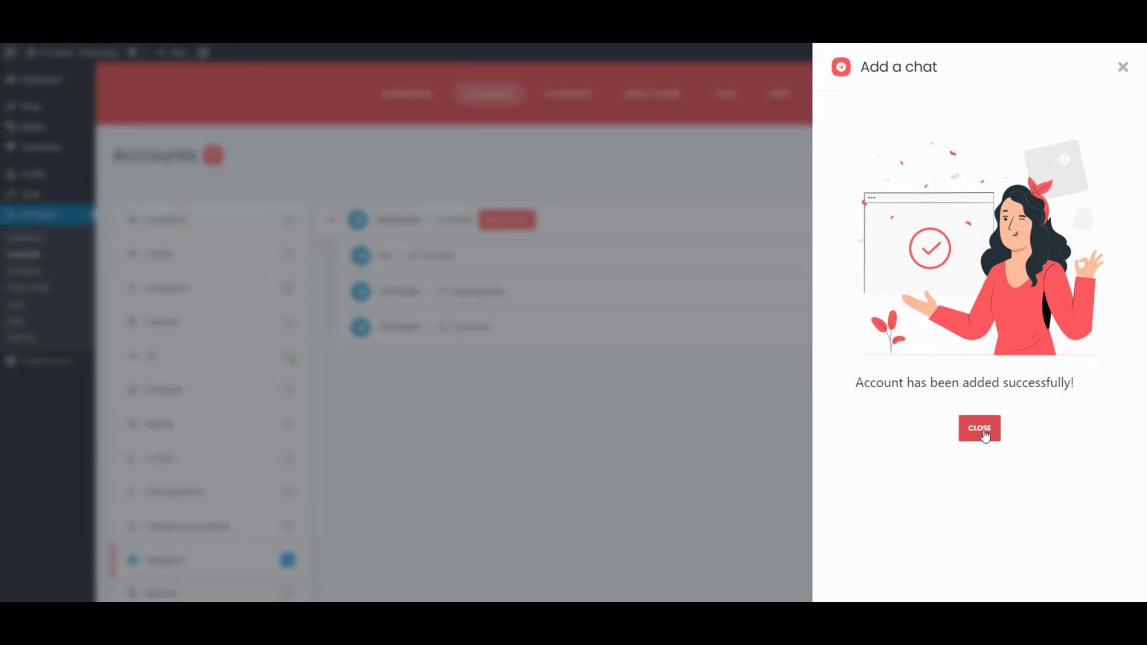
left_click(980, 429)
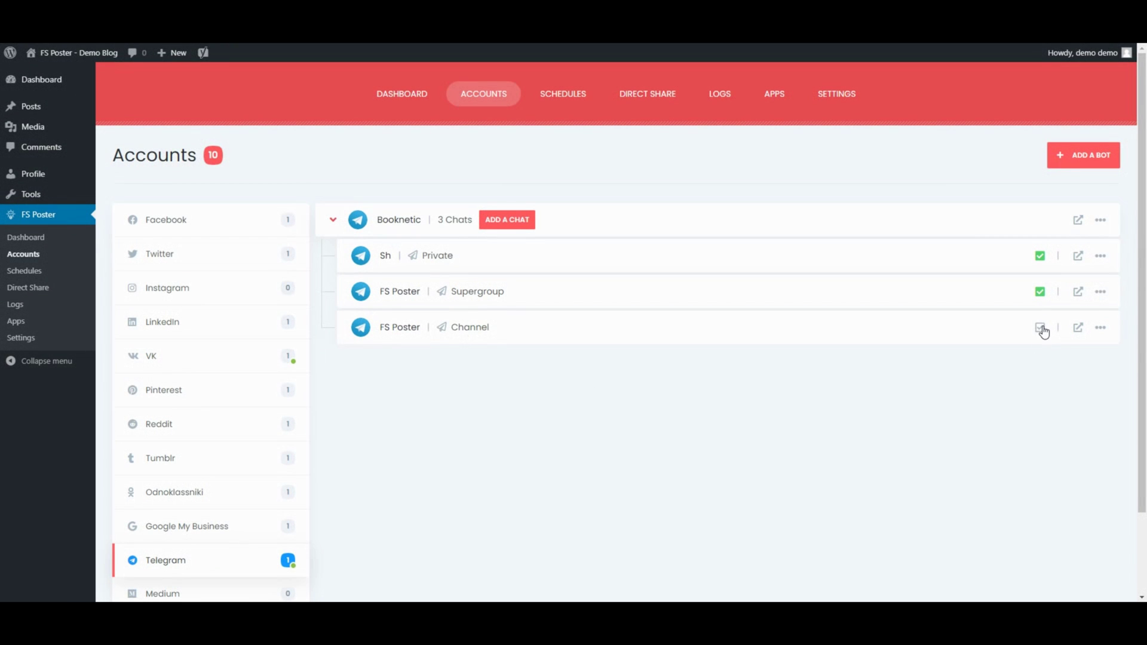
left_click(1041, 329)
left_click(982, 354)
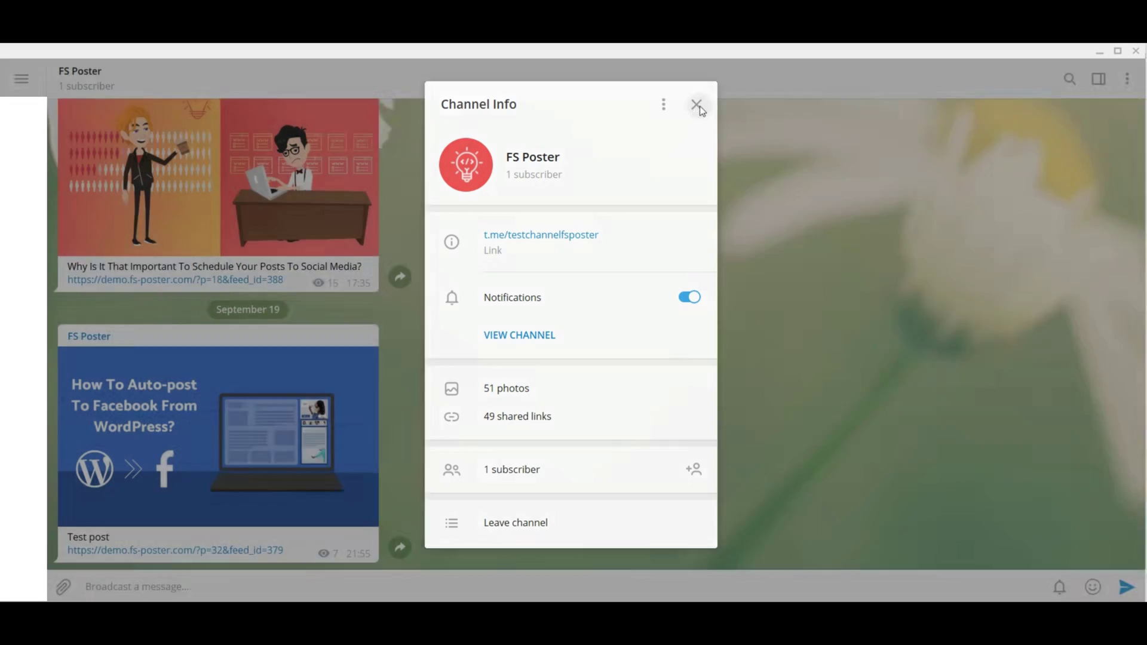
- Add the Booknetic bot as an administrator of the FS Poster channel
left_click(696, 105)
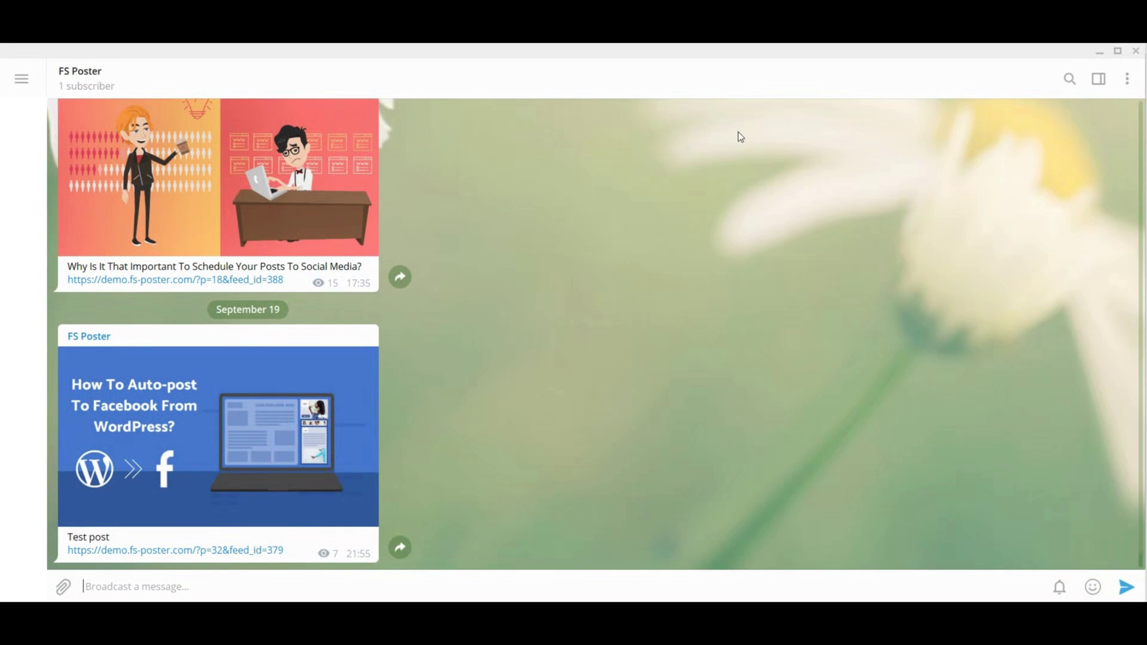
left_click(1127, 80)
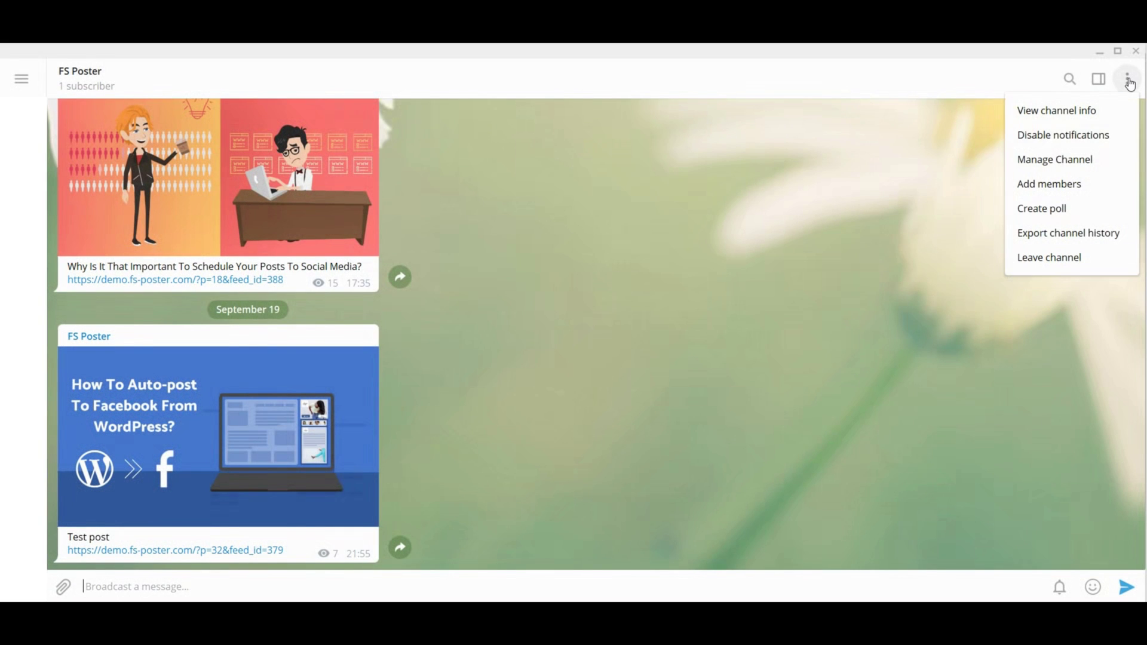
left_click(1059, 163)
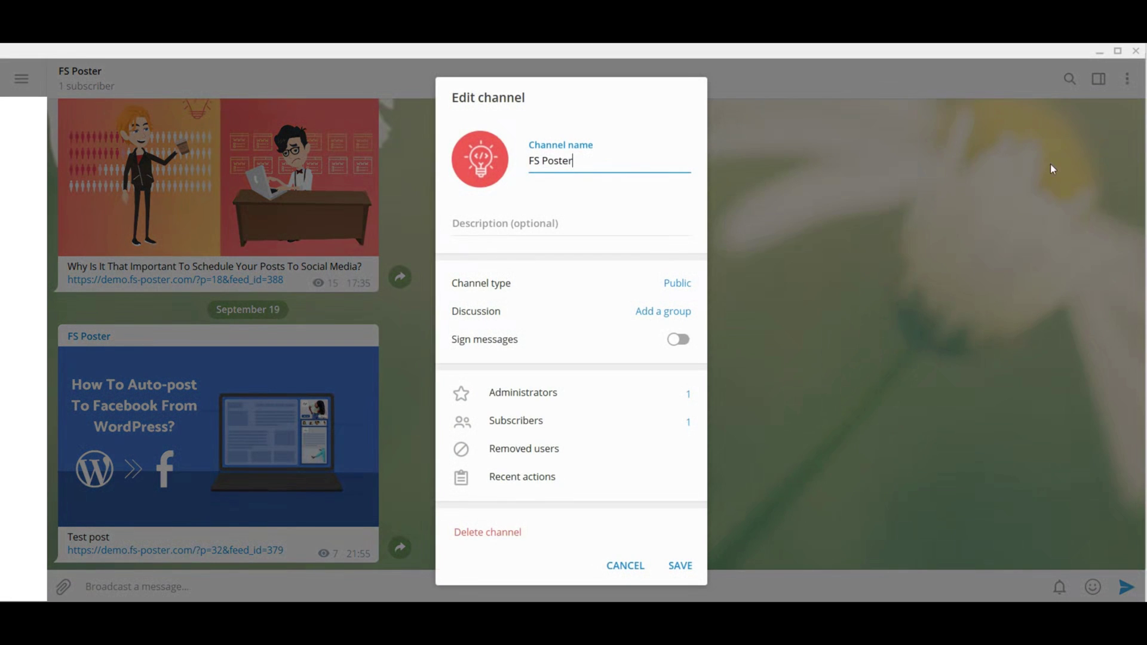
left_click(508, 391)
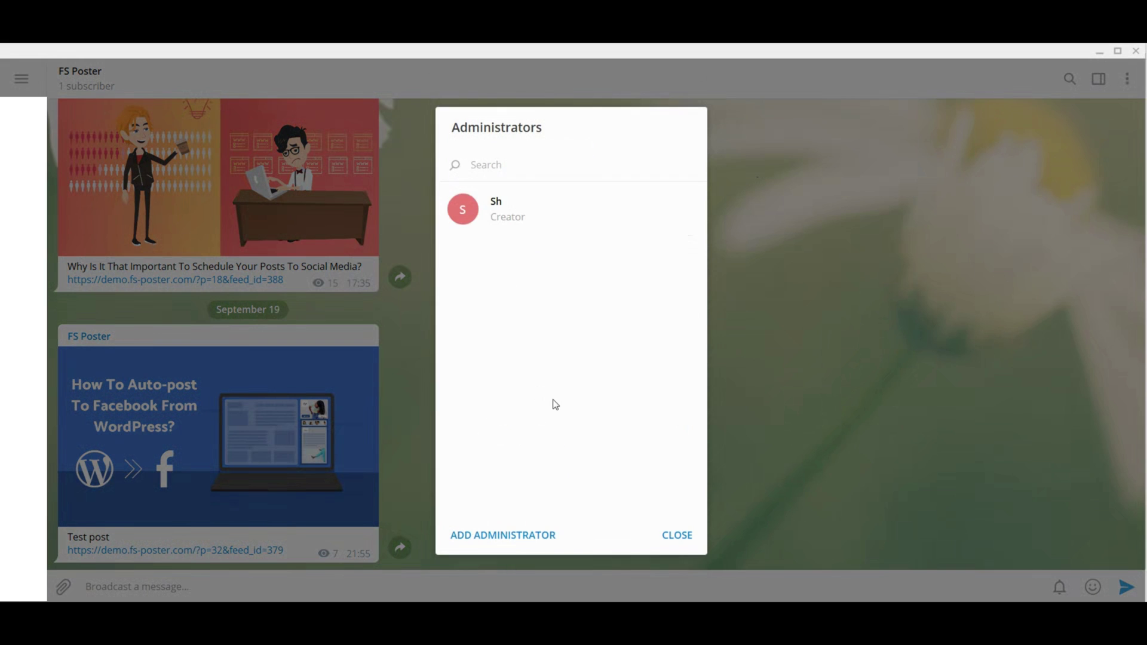
left_click(502, 535)
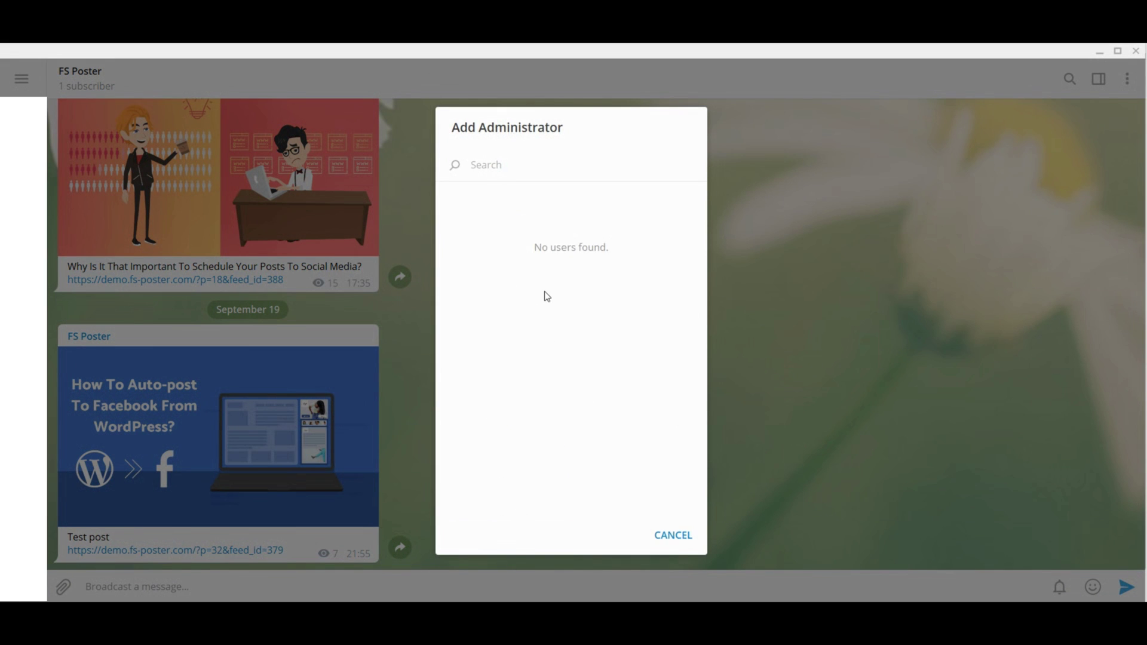
type("book")
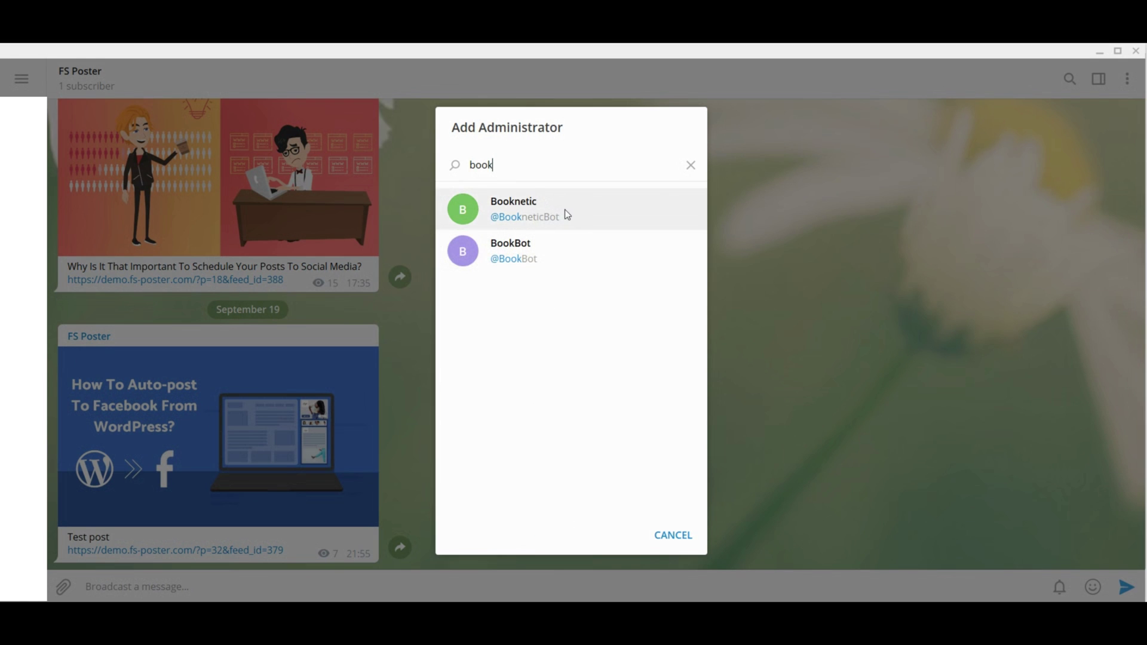
left_click(581, 206)
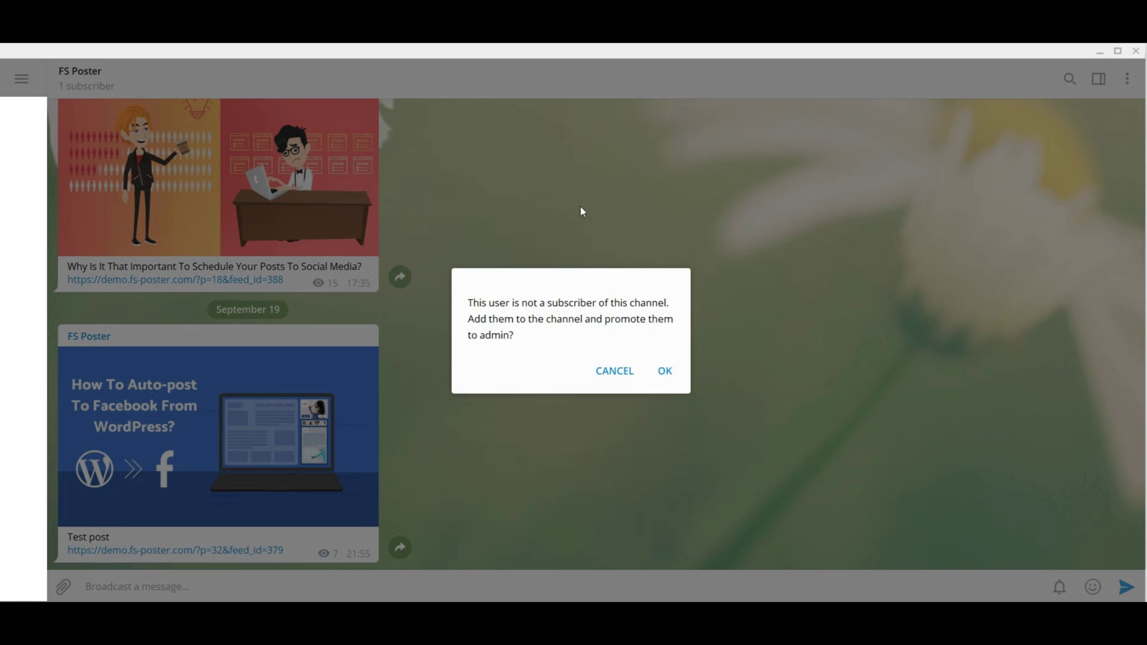
left_click(666, 375)
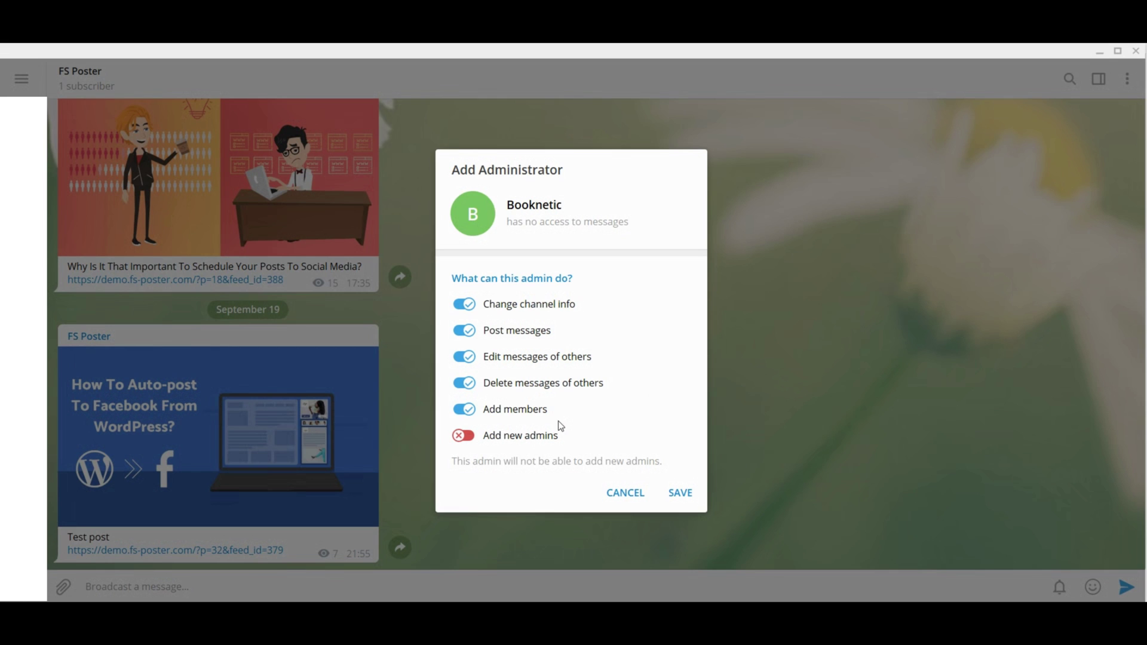
- Restrict Booknetic to only the Post messages right and save the channel settings
left_click(463, 409)
left_click(463, 383)
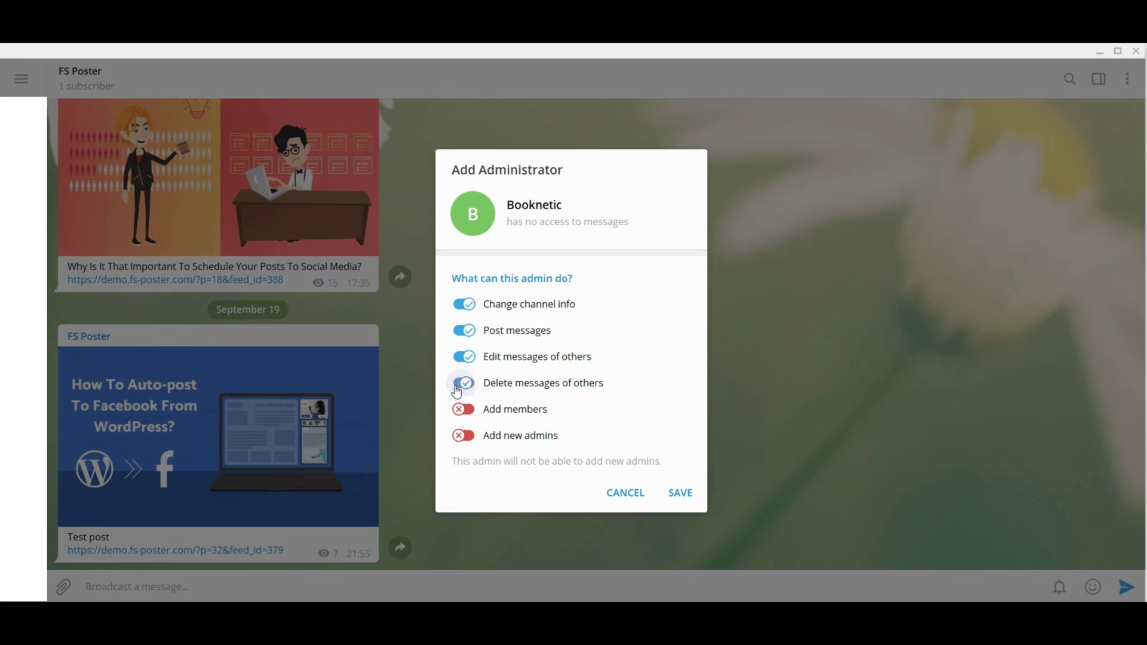
left_click(463, 357)
left_click(463, 303)
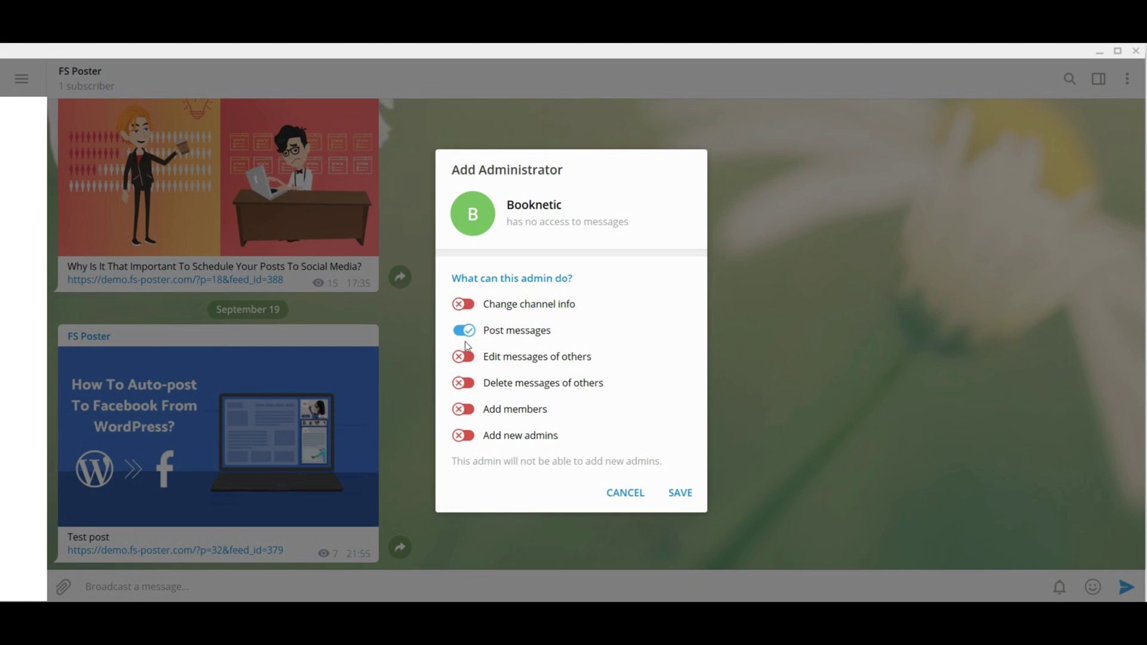
left_click(679, 494)
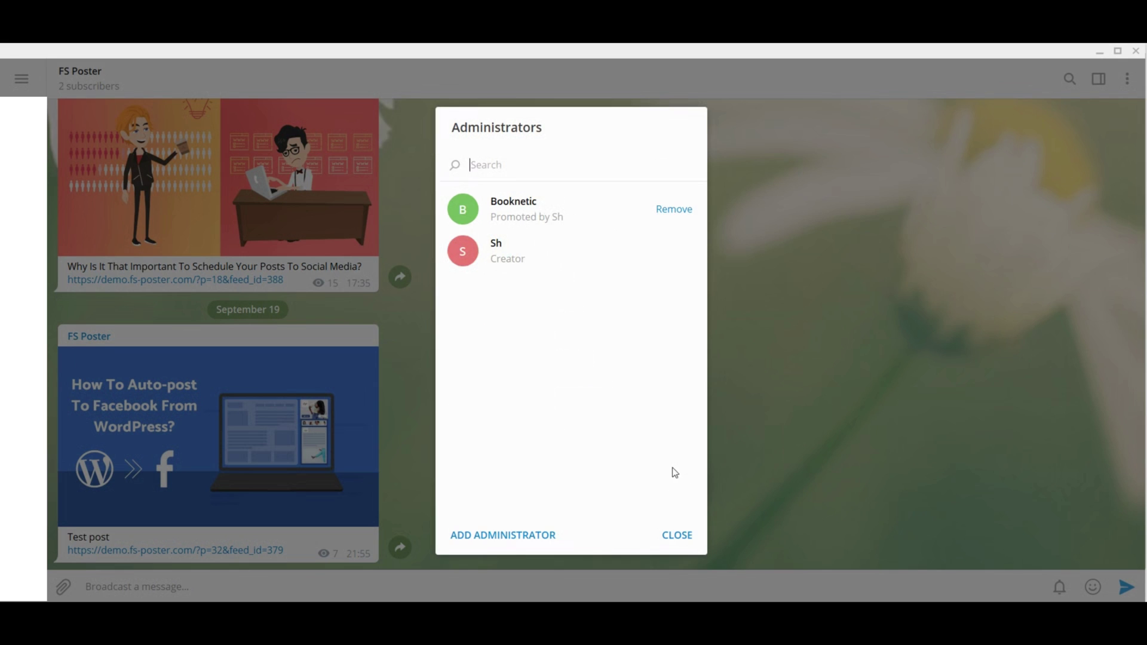
left_click(667, 535)
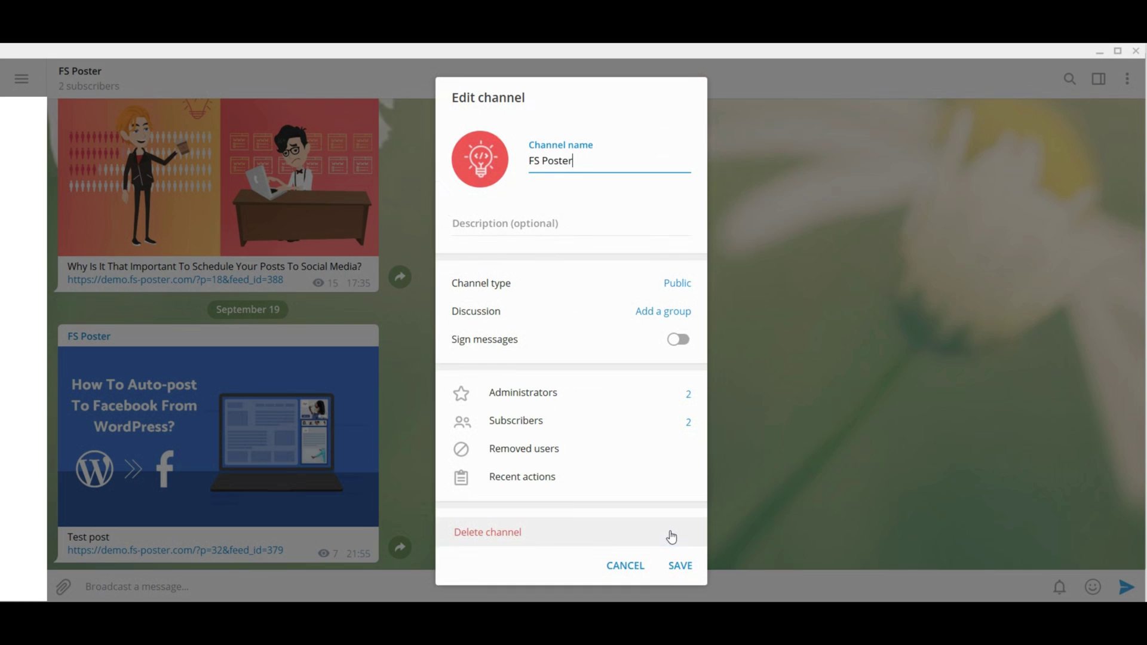
left_click(680, 566)
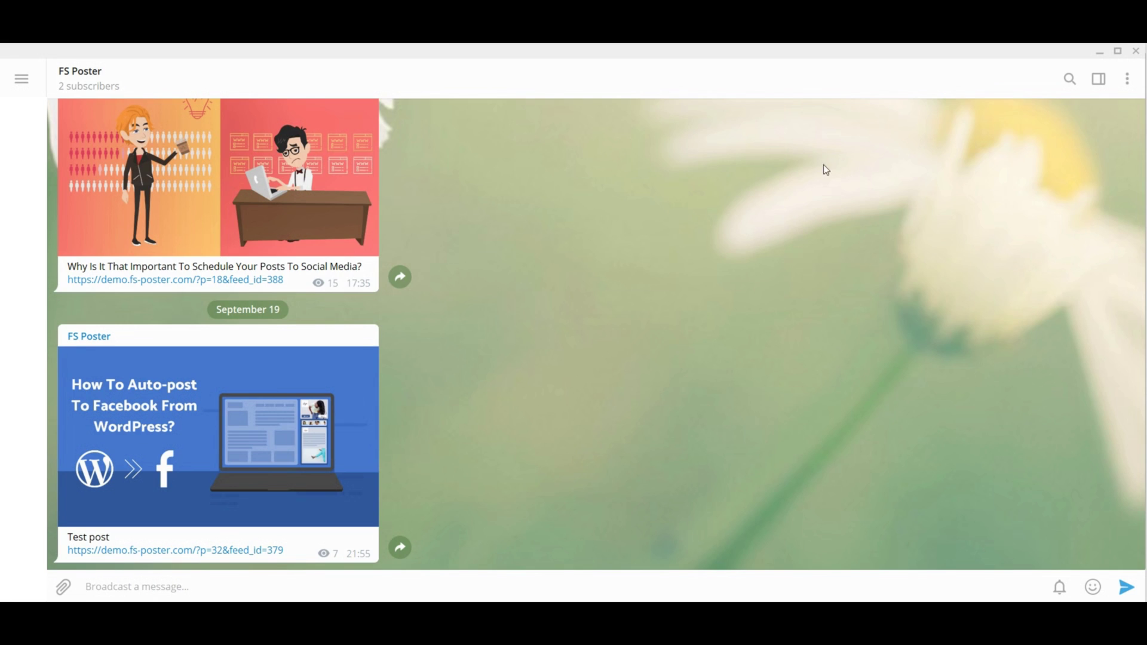
key("alt+Tab")
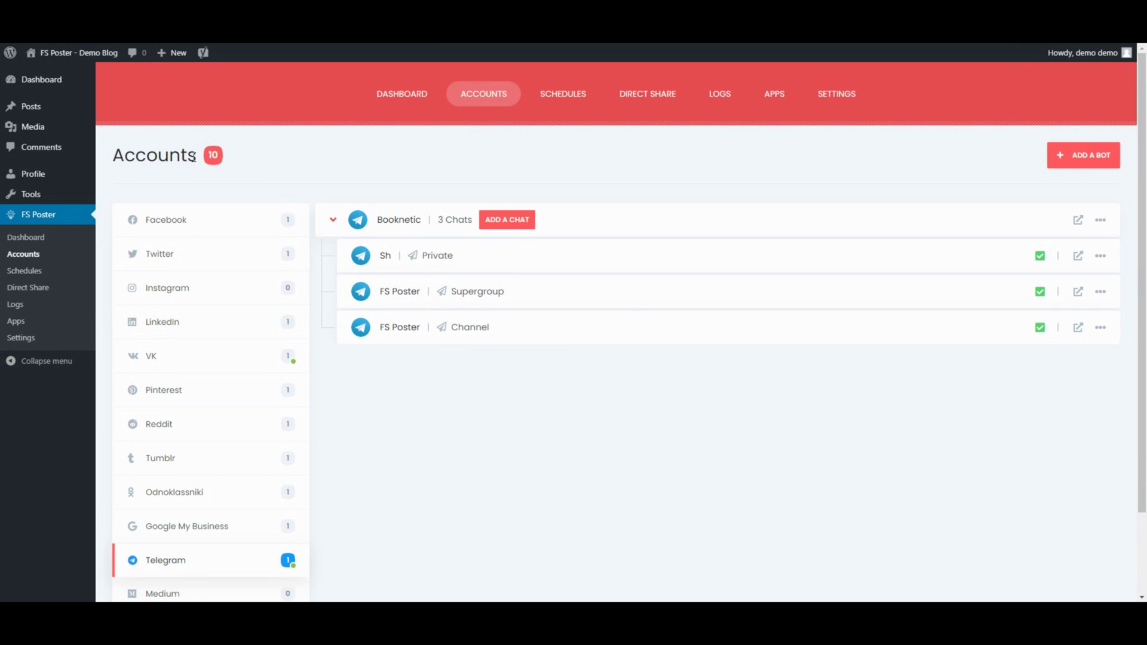
mouse_move(30, 106)
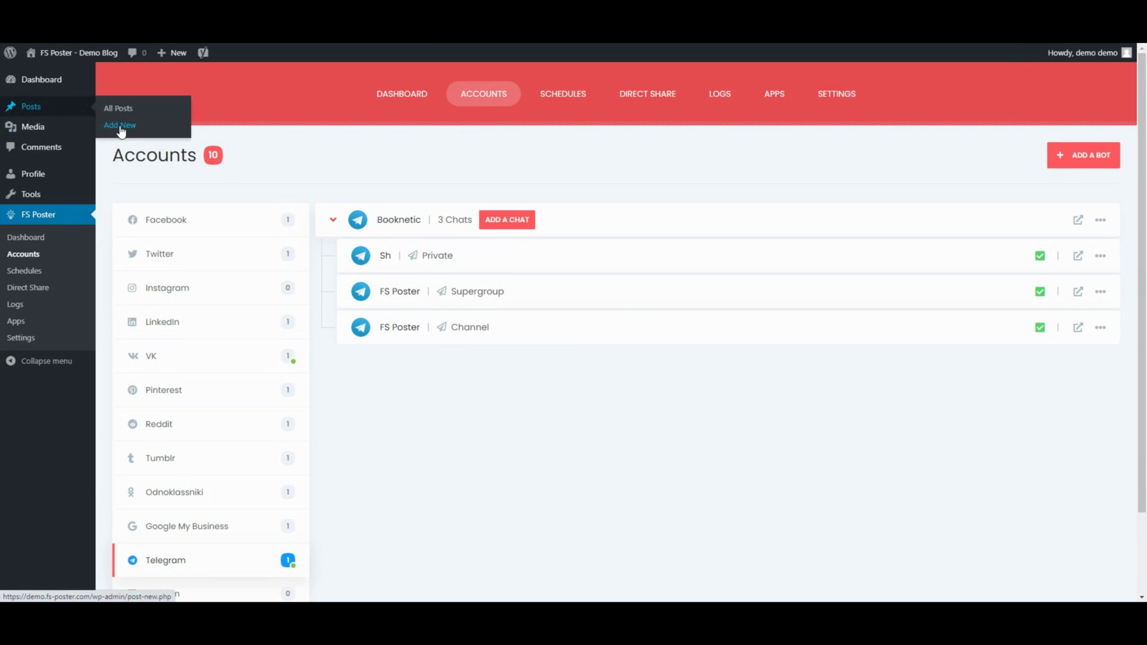
- Write and publish the new post with the Booknetic Telegram chats added and both Vk targets removed
left_click(120, 126)
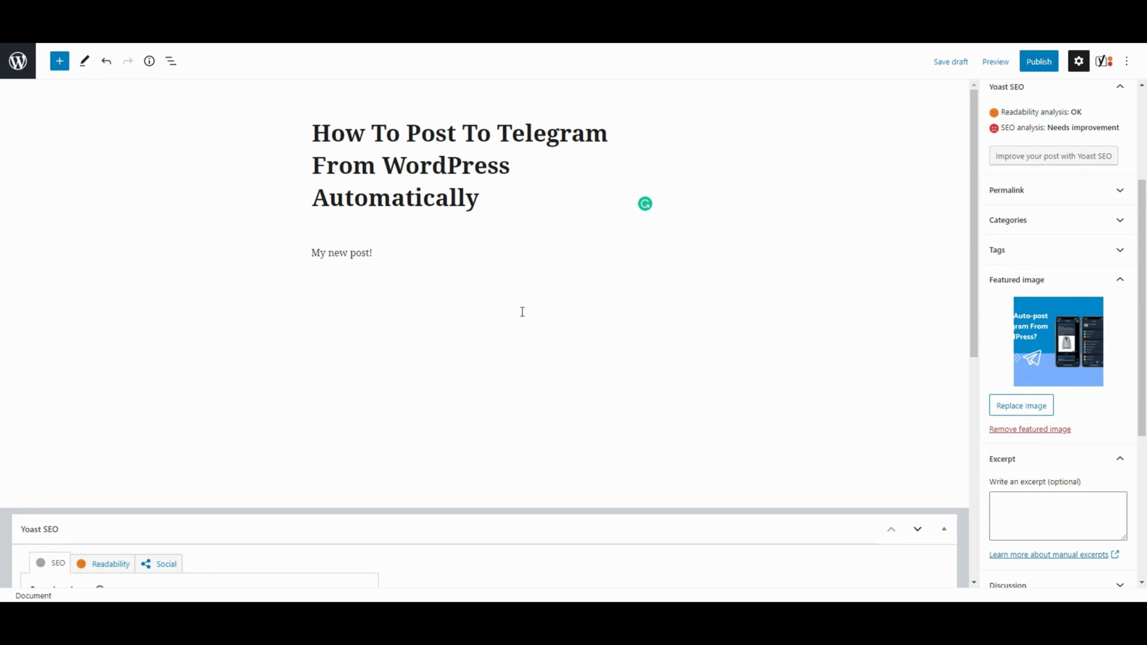
scroll(1014, 355, "down", 4)
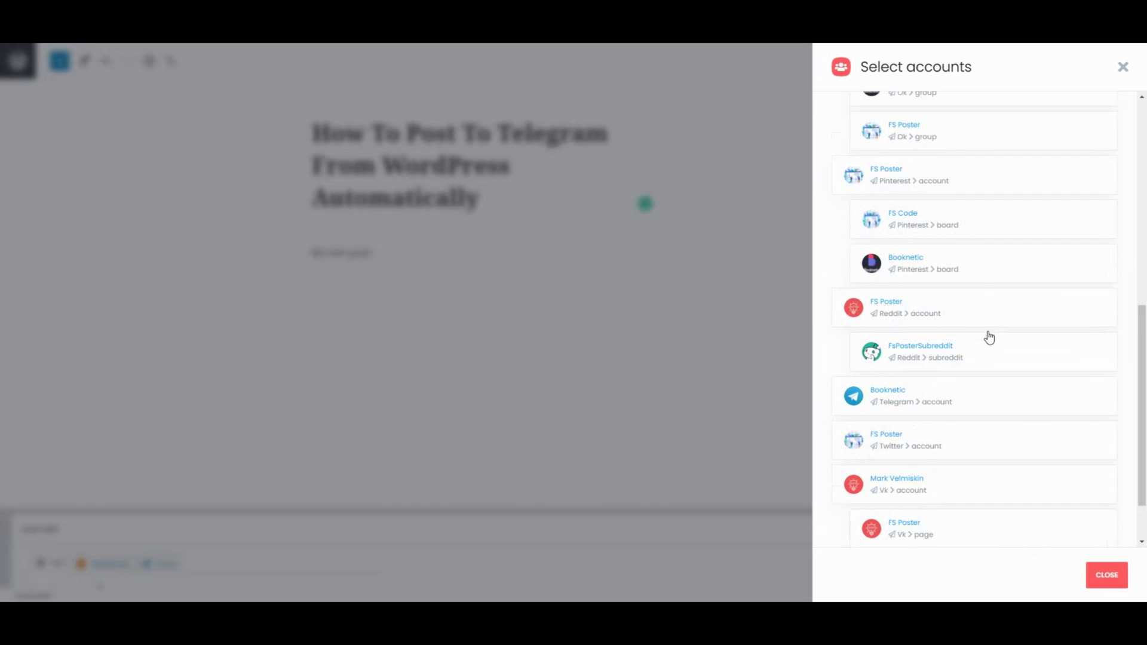
scroll(986, 341, "down", 2)
left_click(971, 451)
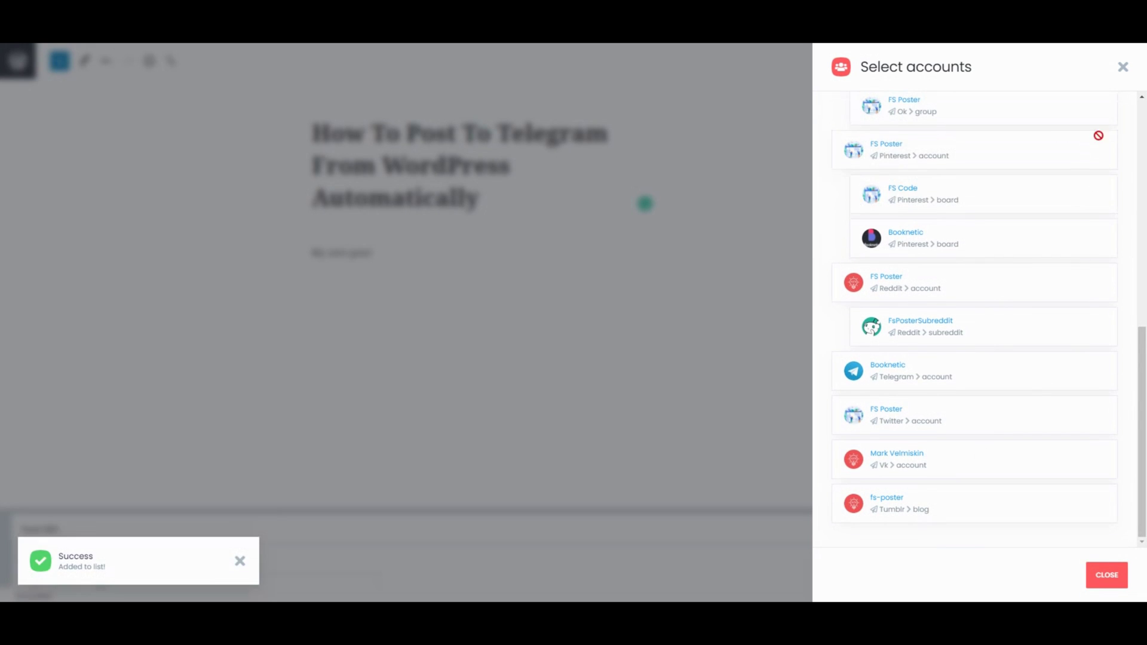
left_click(1123, 66)
scroll(1056, 521, "down", 3)
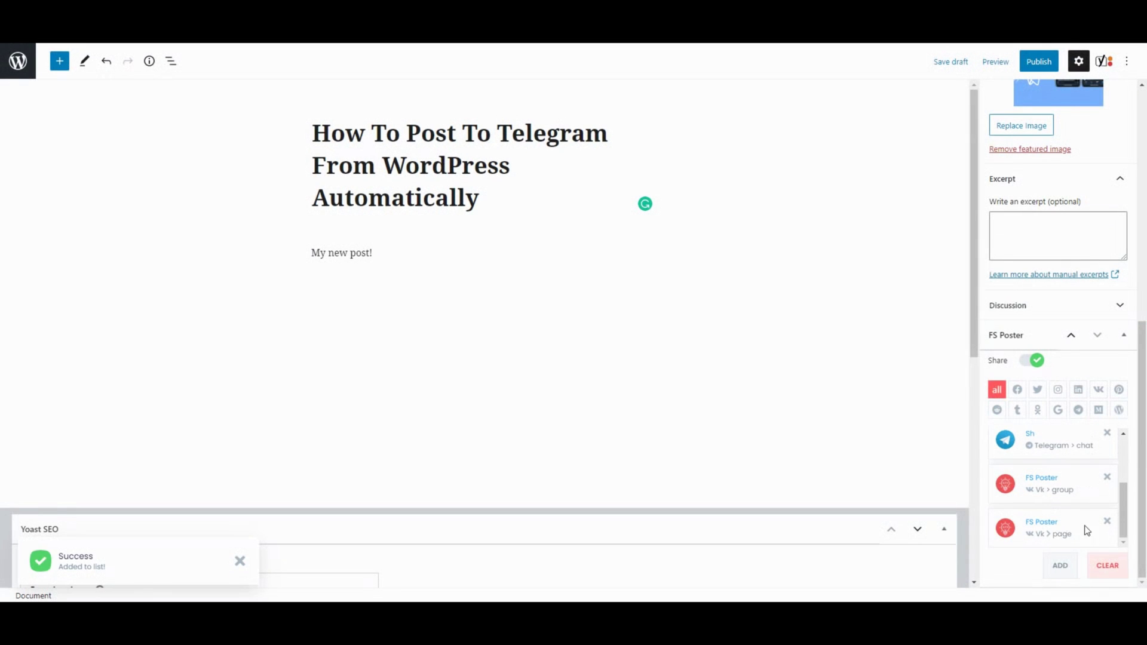
left_click(1107, 521)
left_click(1107, 522)
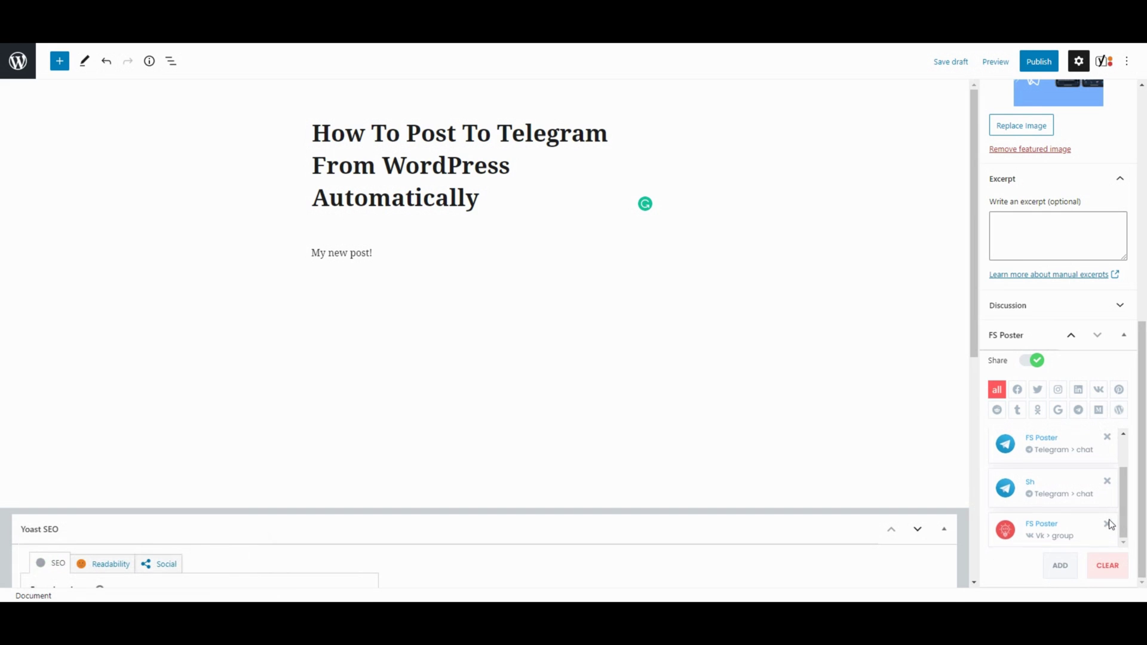
left_click(1039, 61)
left_click(1026, 61)
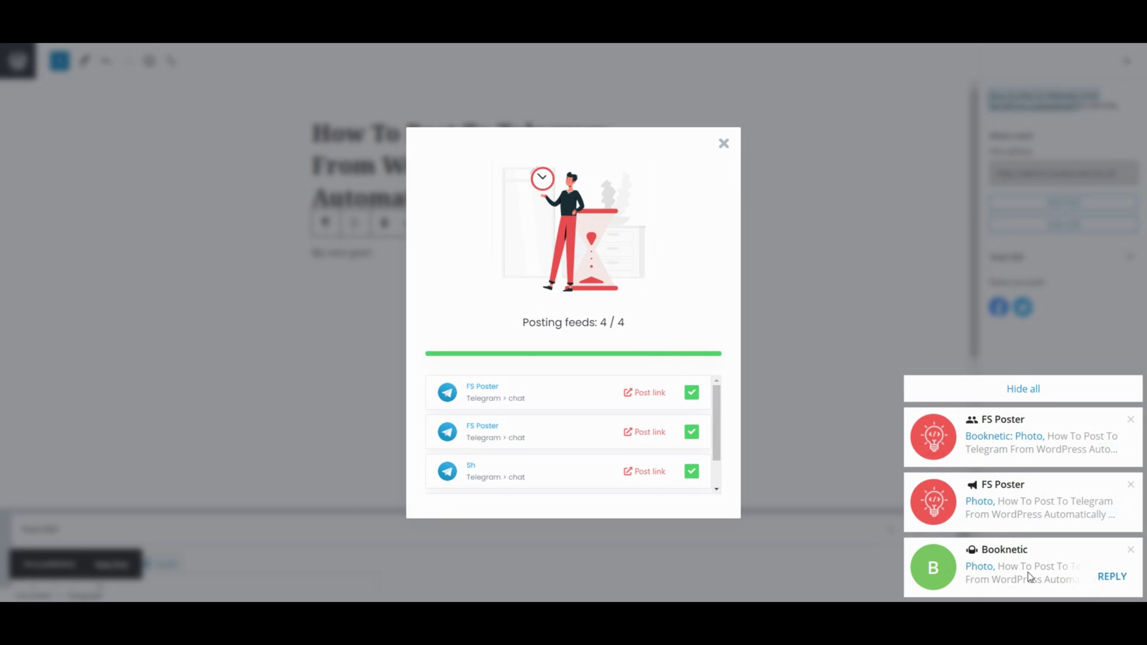
- Close the finished Posting feeds results dialog
left_click(726, 147)
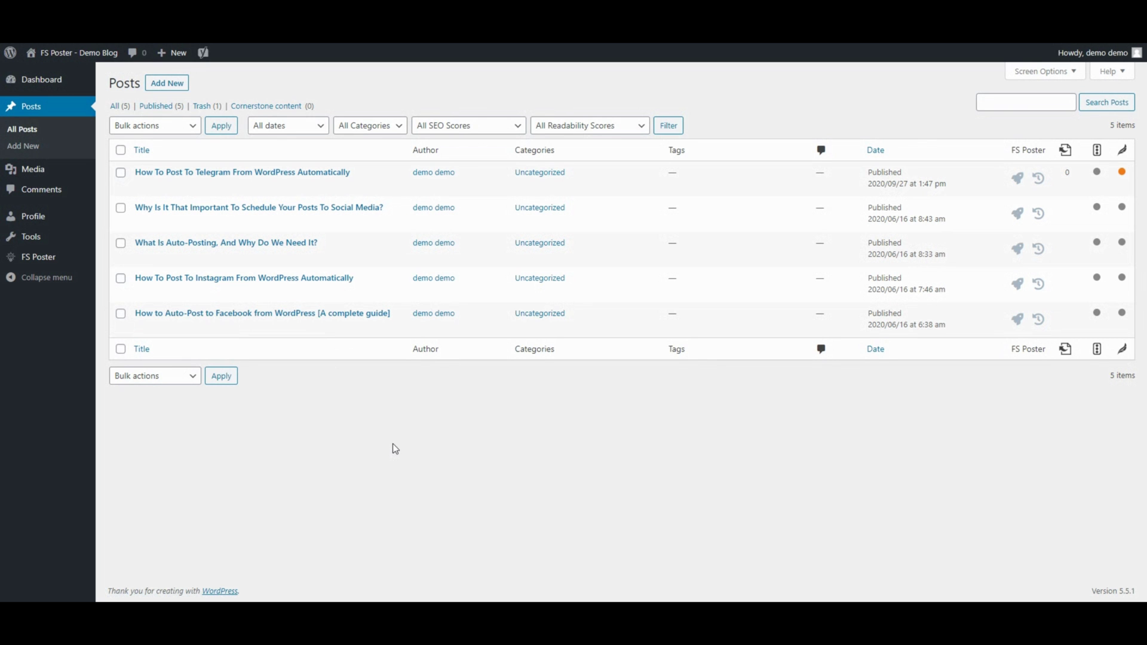
- Begin a one-time 13:48 schedule for the Facebook guide post, then return to All Posts
left_click(1039, 319)
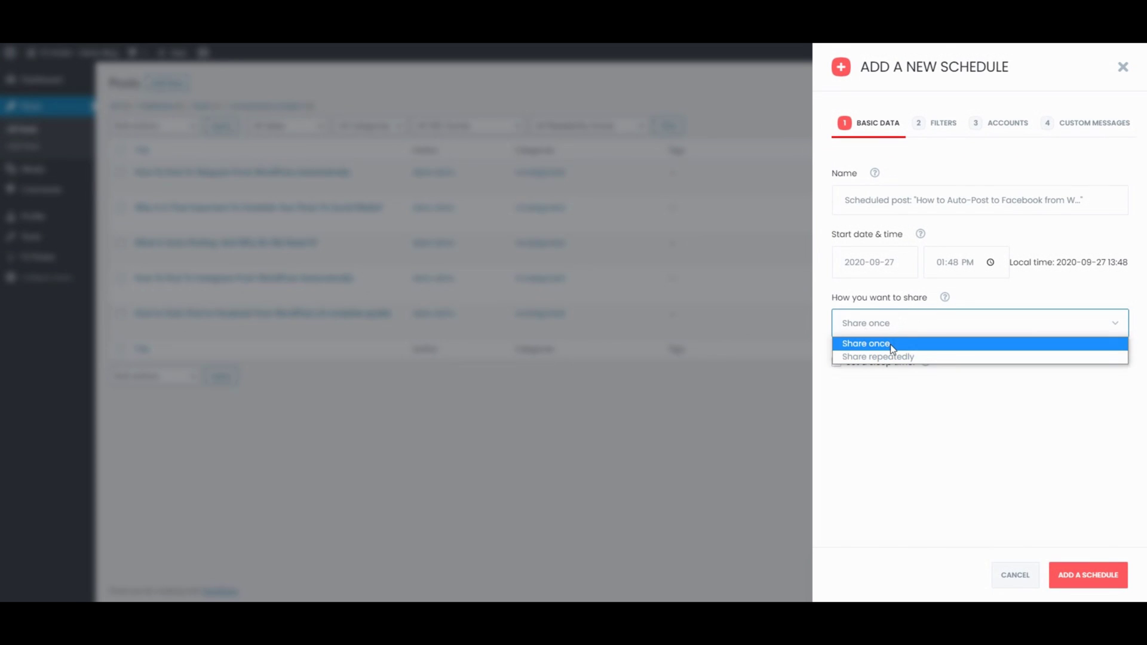
left_click(892, 346)
left_click(874, 262)
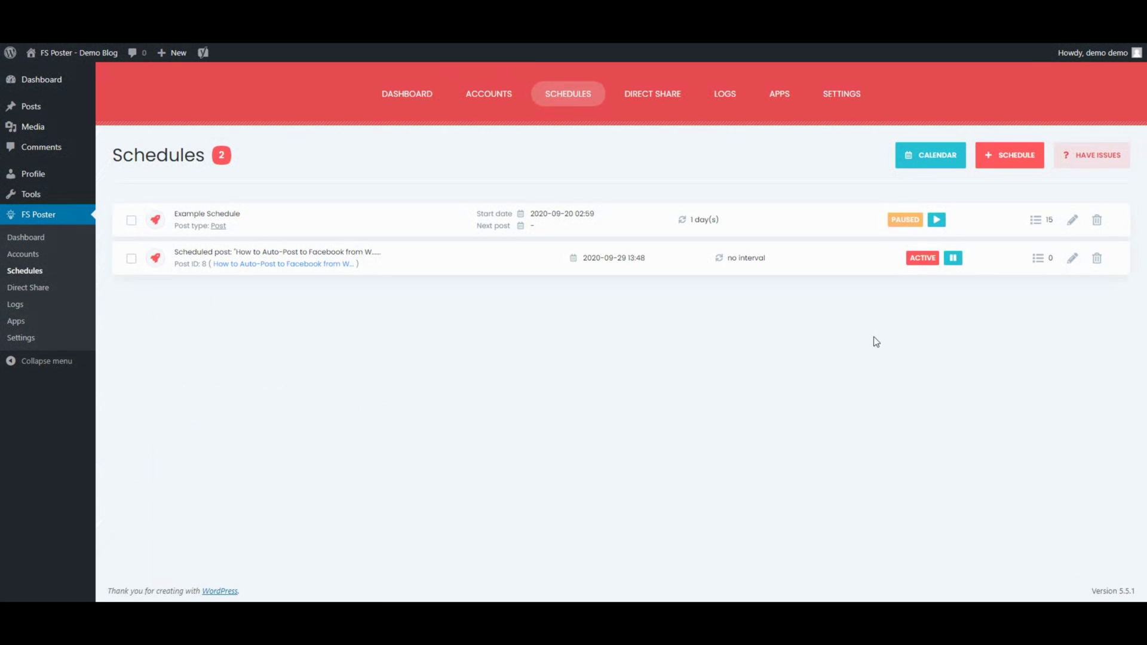
left_click_drag(647, 258, 630, 259)
left_click_drag(746, 258, 768, 258)
left_click(30, 106)
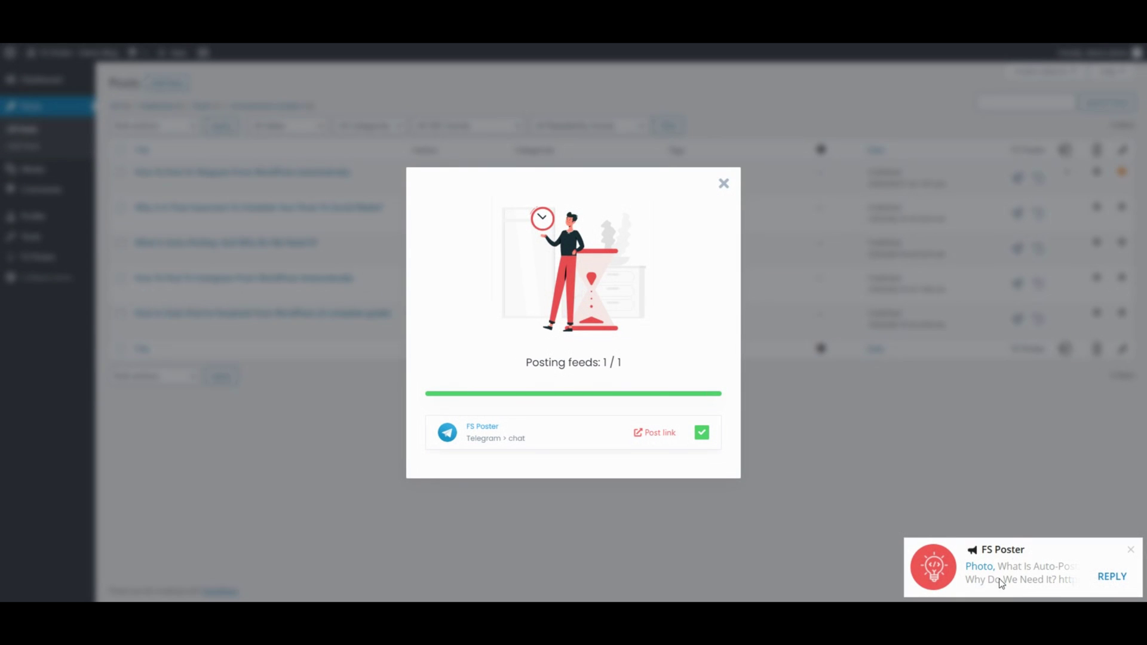
- Close the finished Telegram posting report for the auto-posting post
left_click(724, 186)
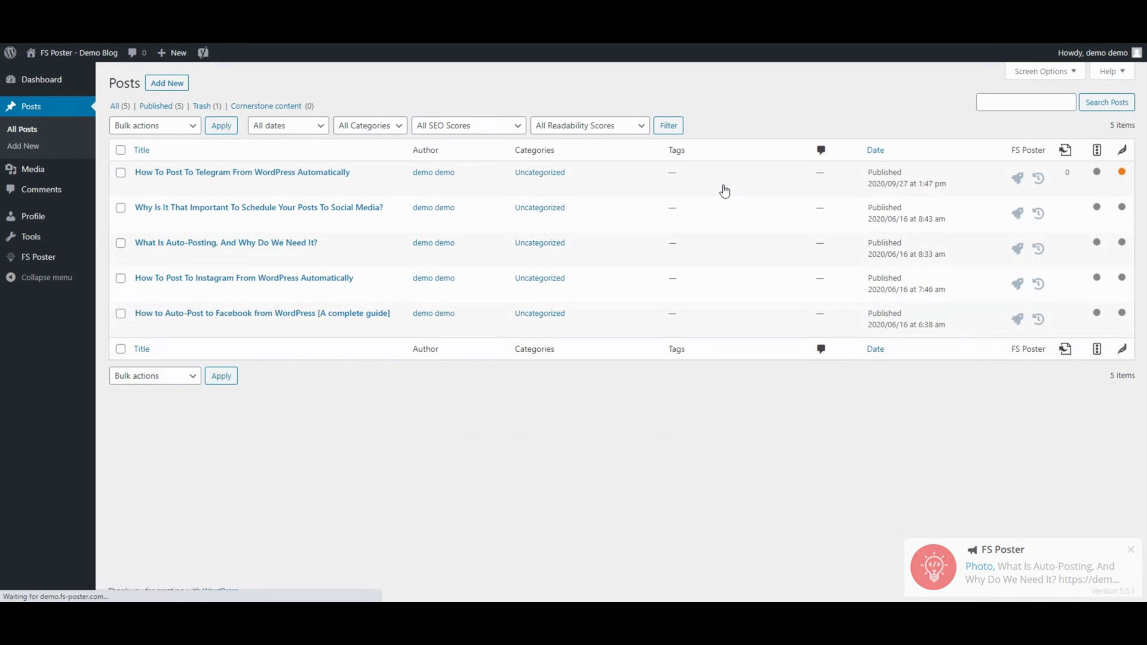
mouse_move(258, 214)
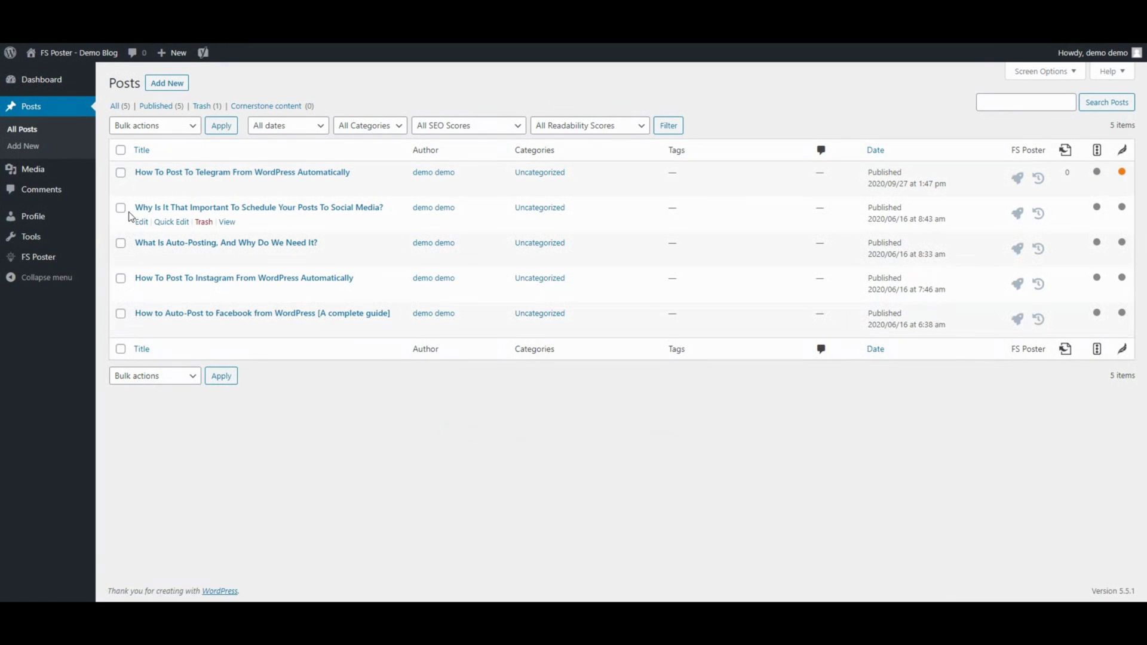
- Bulk-schedule posts 2, 4 and 5 every 30 minutes from 2020-09-29, then open Media Library
left_click(120, 208)
left_click(121, 278)
left_click(121, 313)
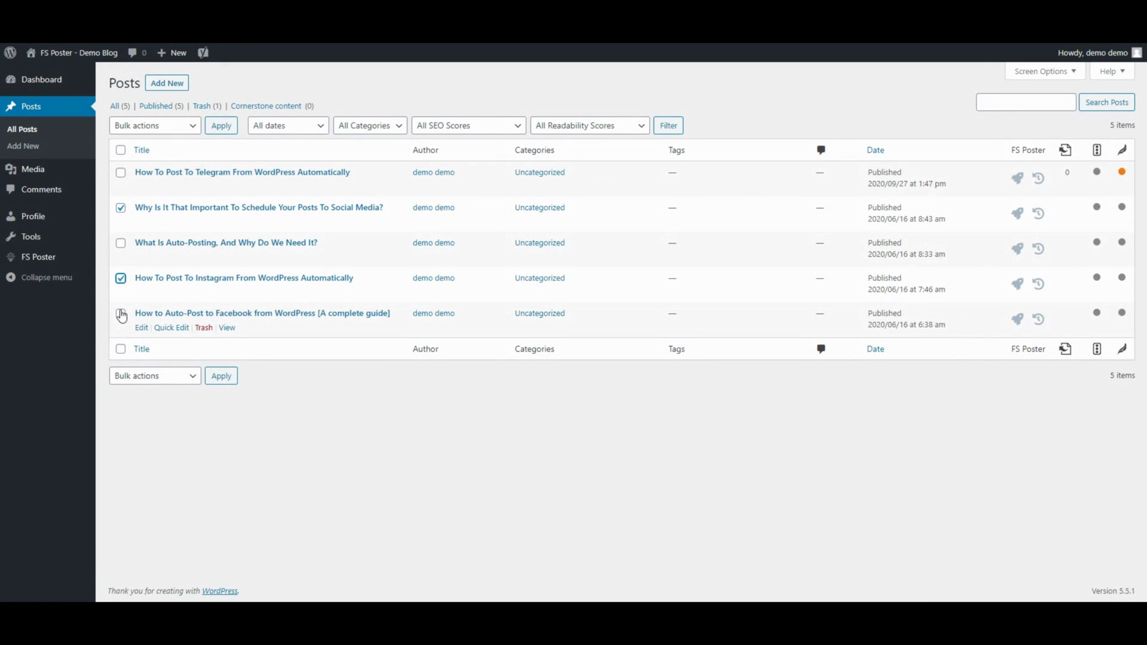
left_click(154, 126)
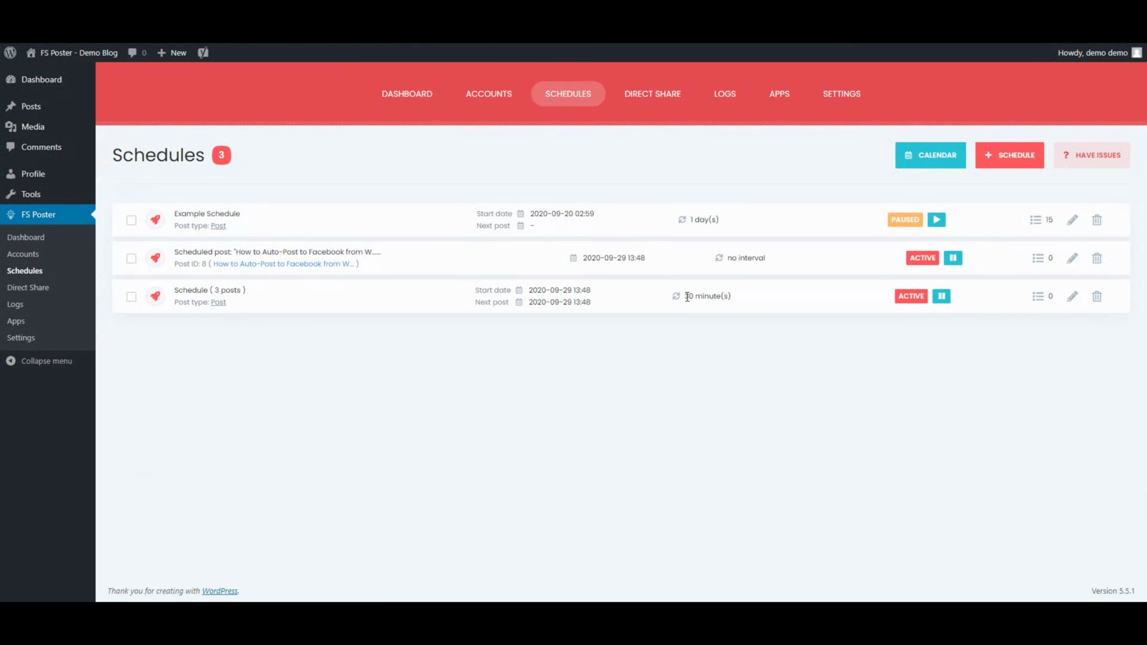
left_click_drag(685, 297, 731, 297)
left_click(32, 126)
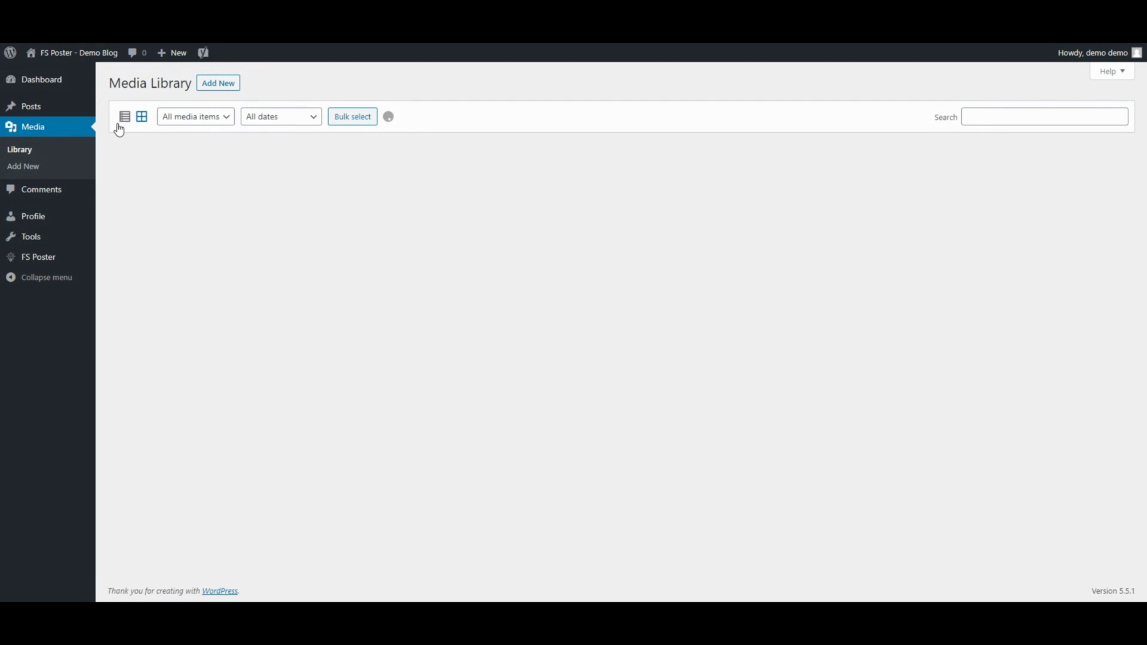
- In list view, apply FS Poster: Schedule to the Instagram and wmplayer images
left_click(125, 117)
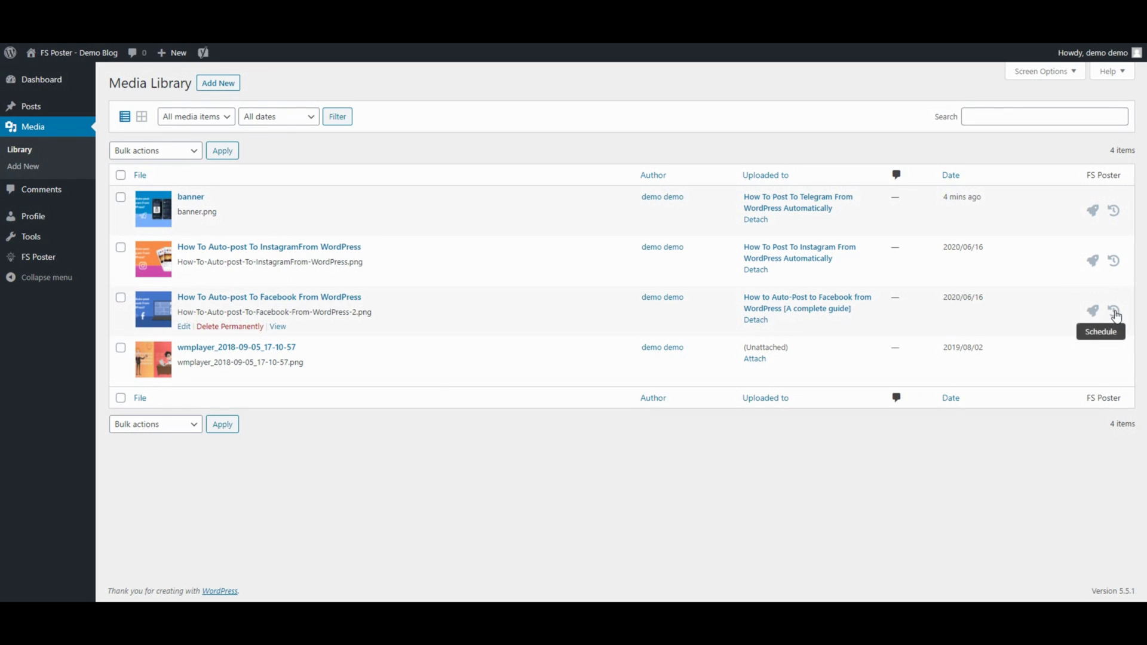
left_click(120, 248)
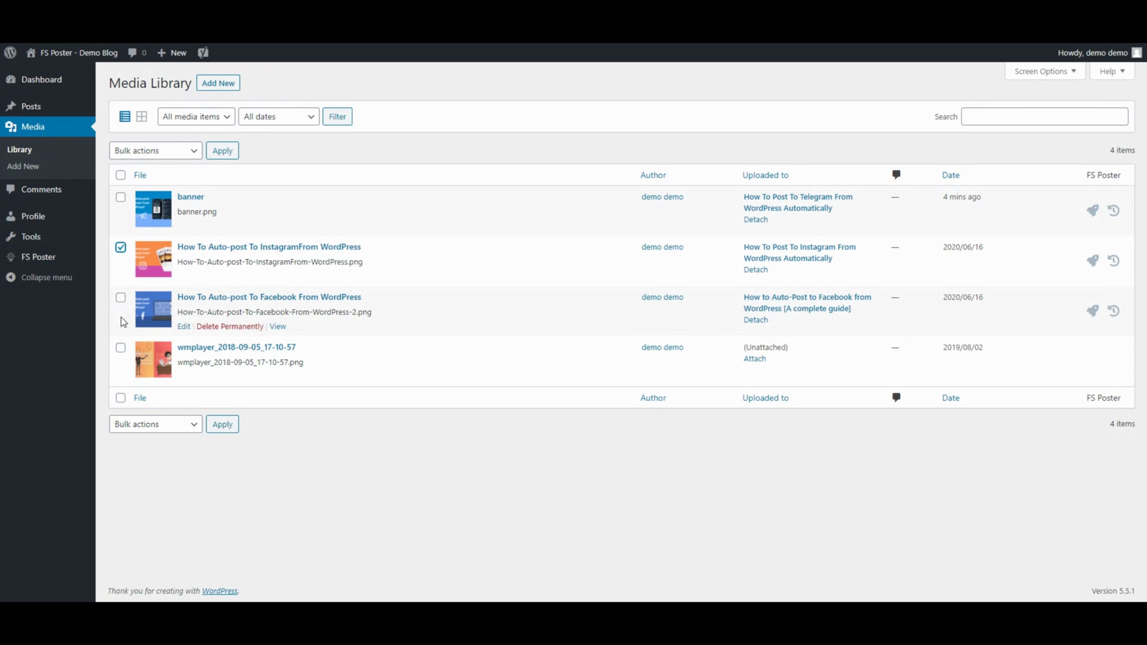
left_click(120, 348)
left_click(155, 151)
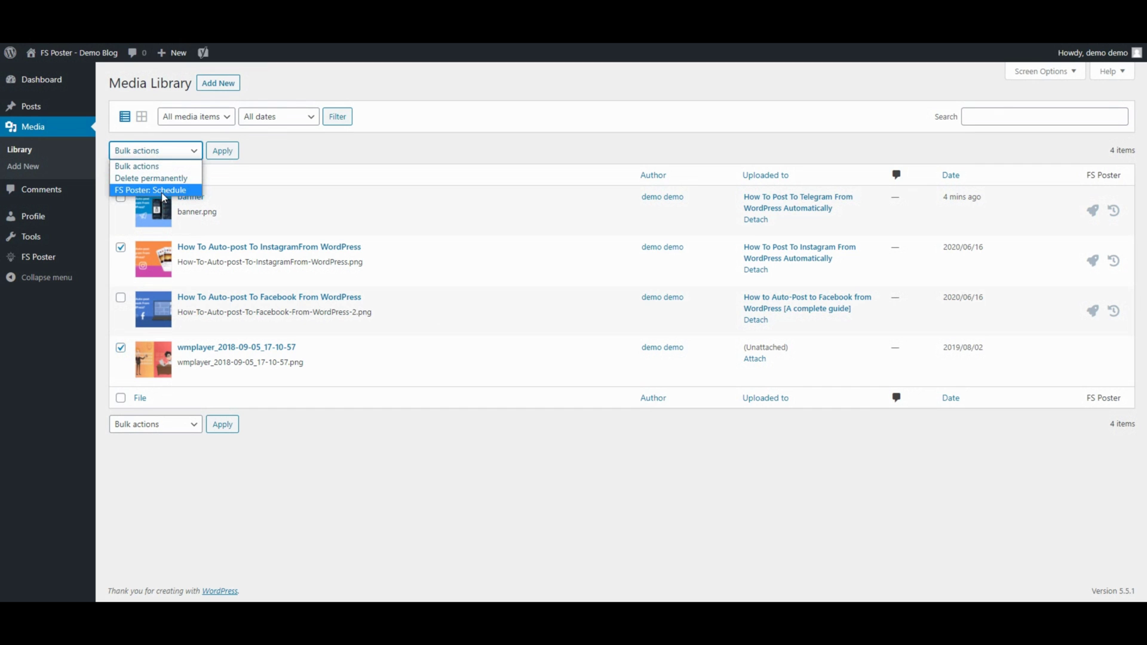
left_click(163, 191)
left_click(223, 151)
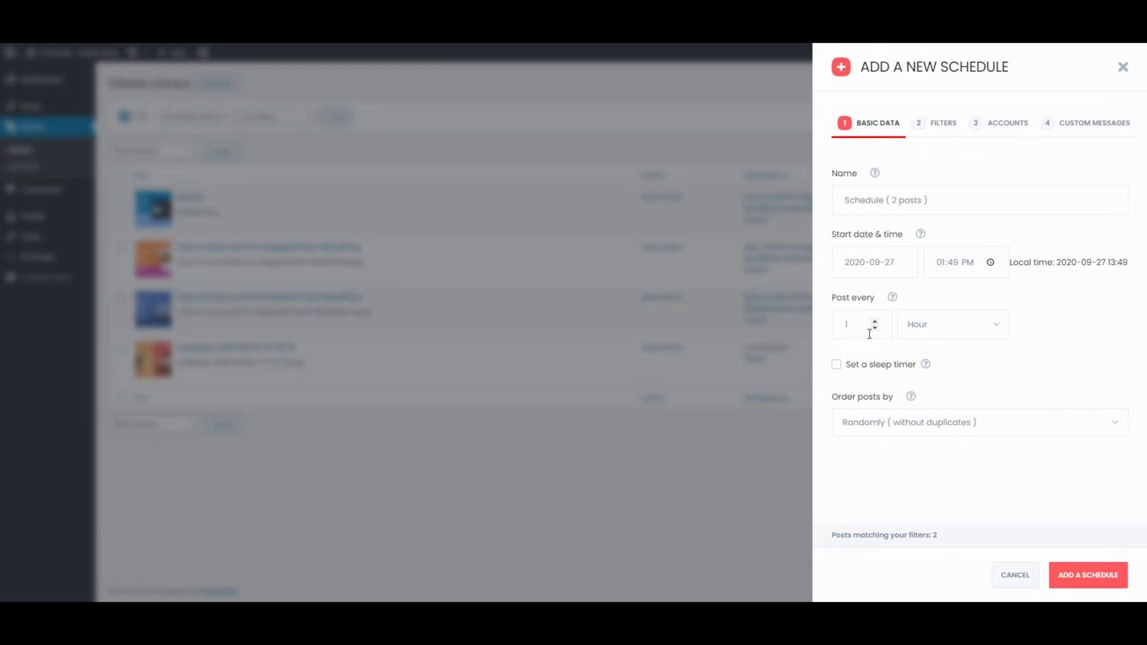
- Set the schedule to start 2020-09-30, repeat every 2 hours, and add it
left_click(896, 269)
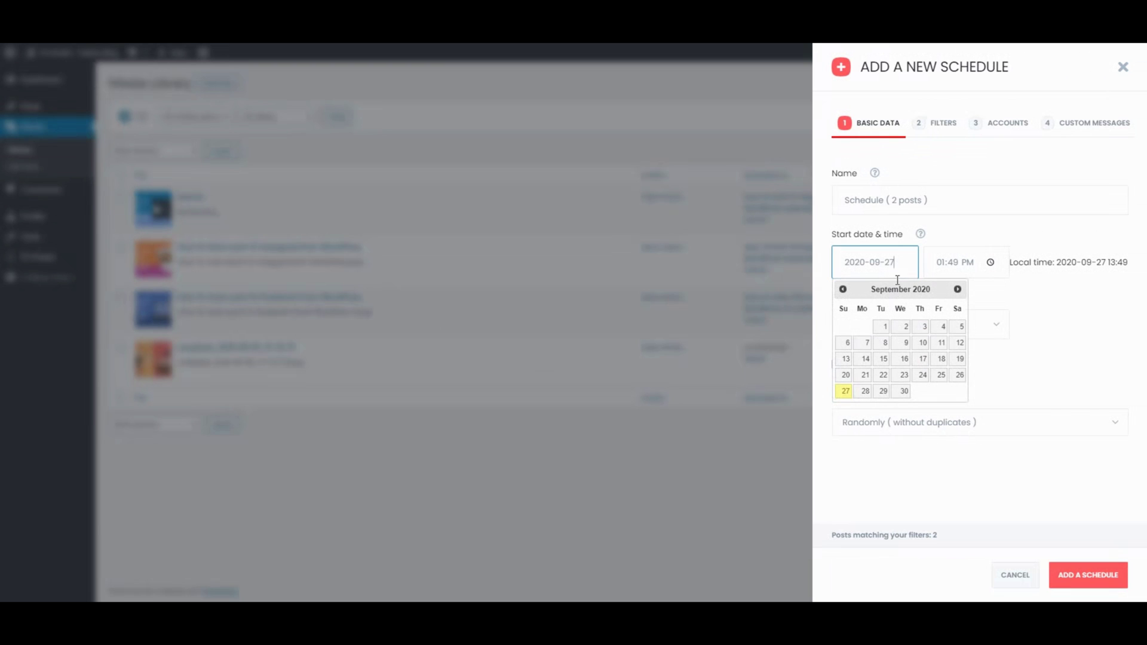
left_click(906, 392)
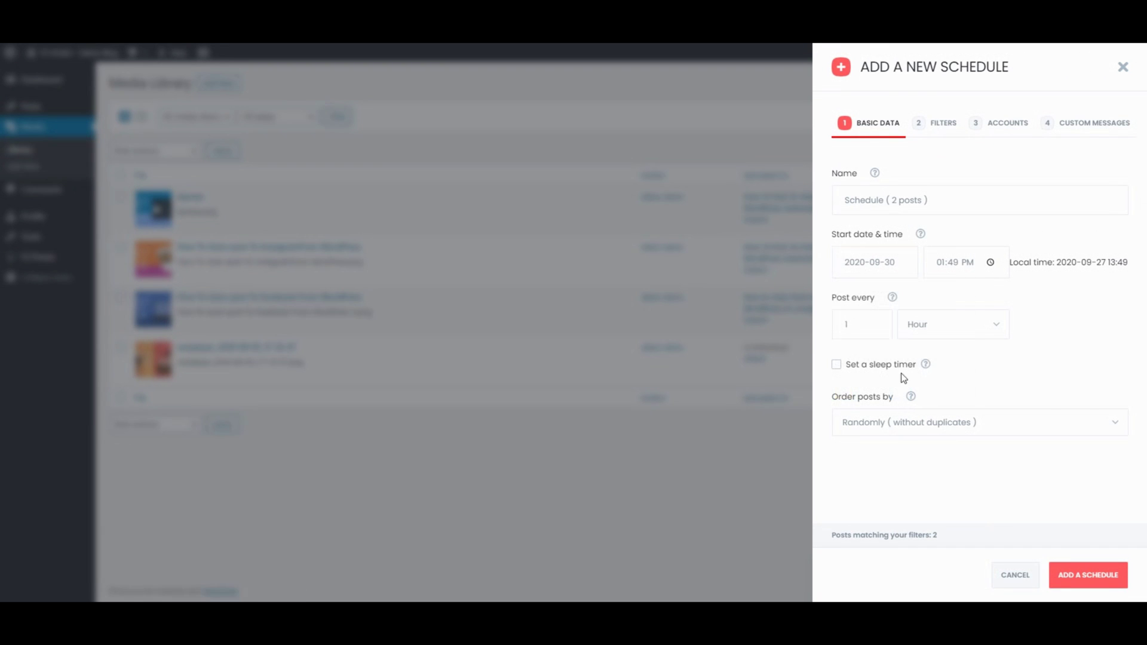
left_click(875, 320)
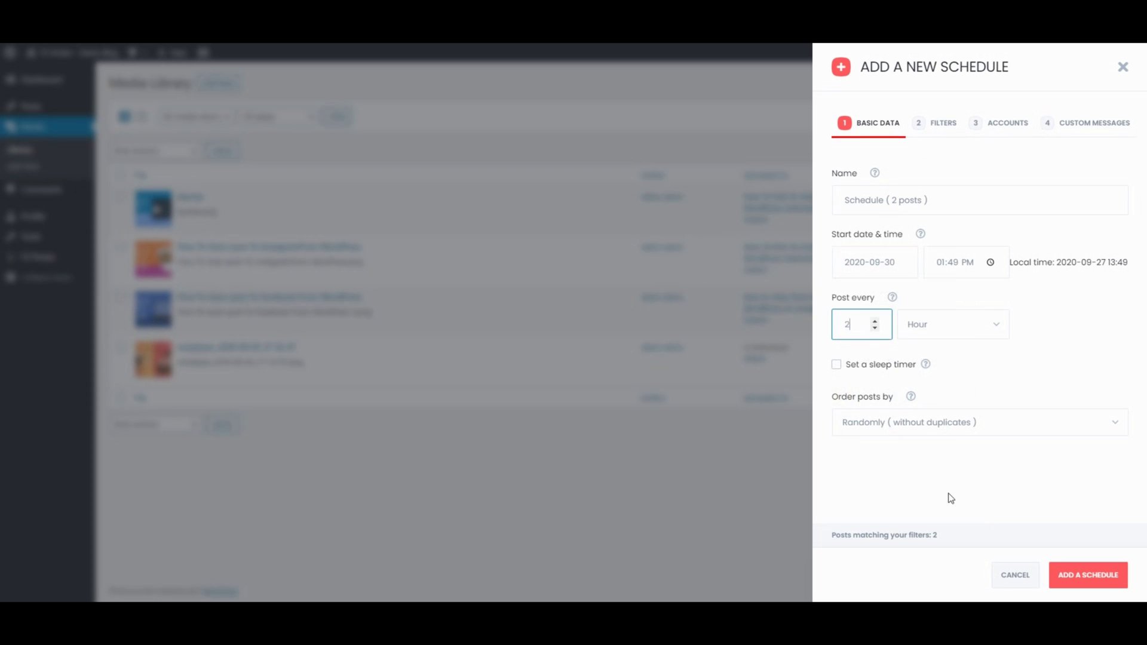
left_click(1080, 576)
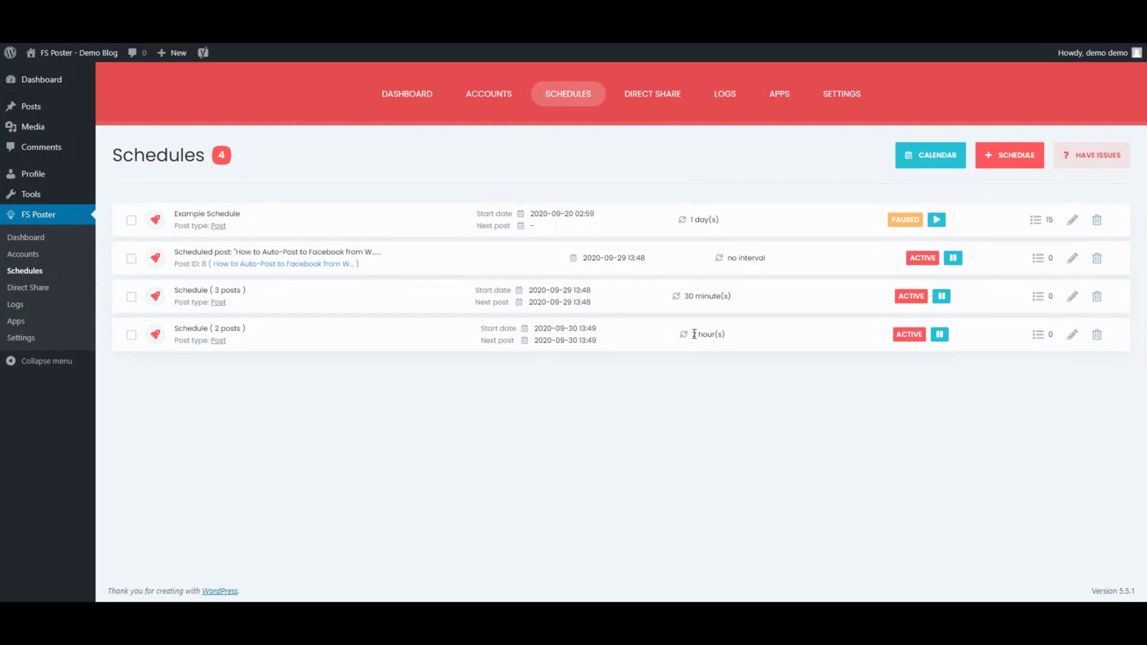
left_click_drag(694, 335, 727, 335)
- Start a new schedule named 'My schedule' beginning 2020-09-28
left_click(1008, 162)
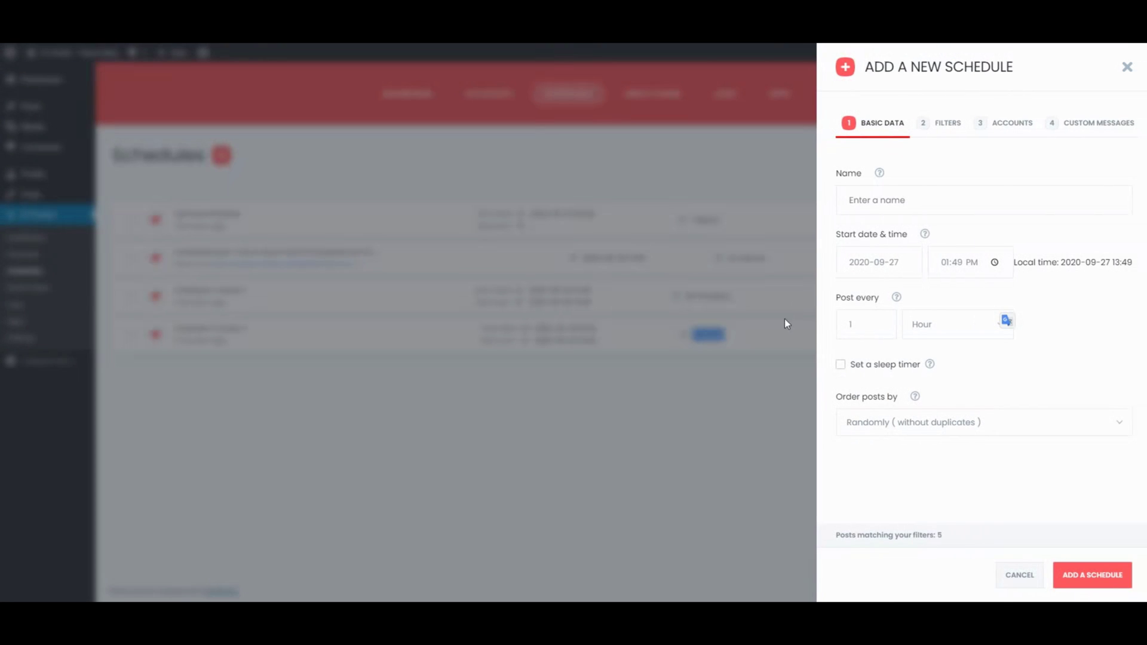
left_click(910, 202)
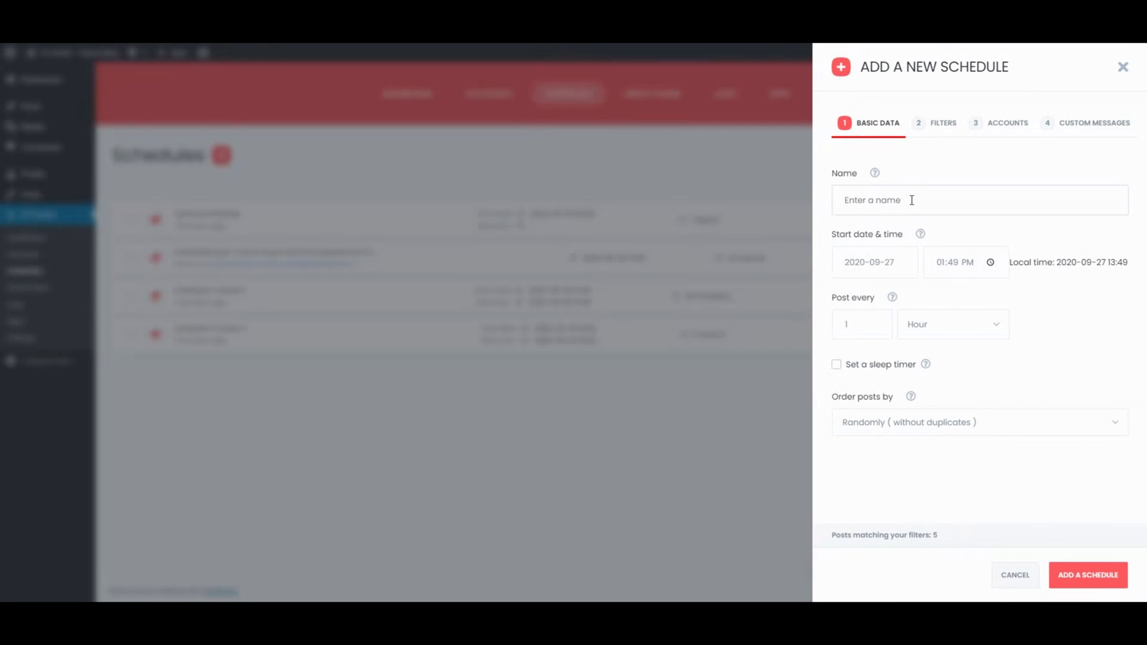
type("My schedule")
left_click(897, 262)
left_click(866, 392)
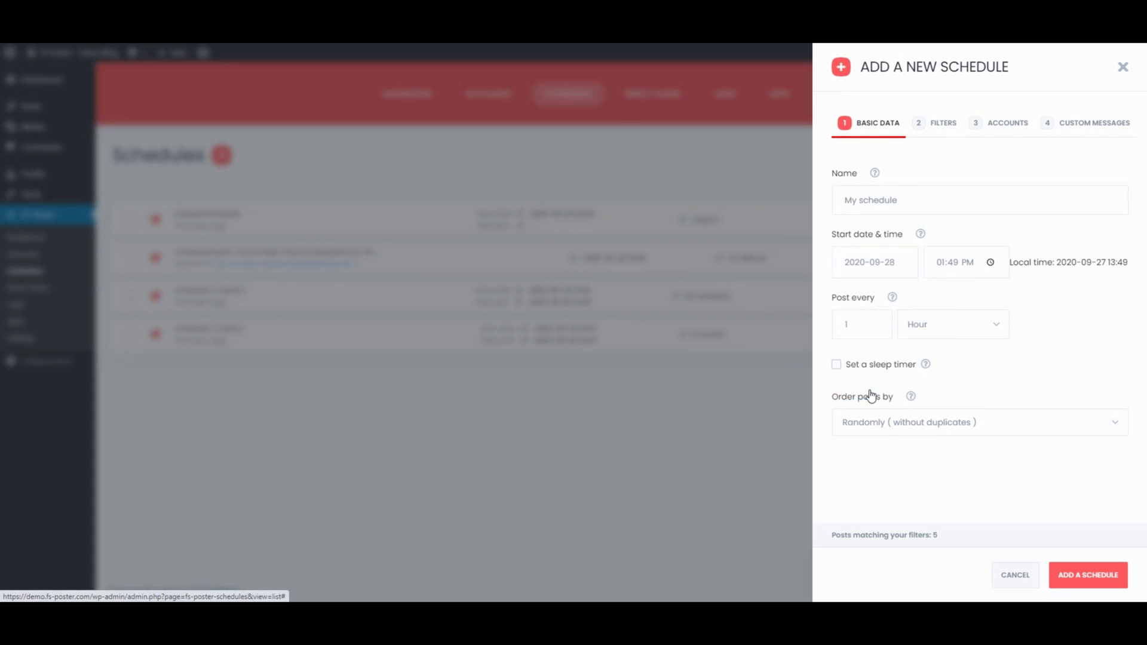
- Make it post once a day, newest posts first, with the sleep timer left off
left_click(918, 324)
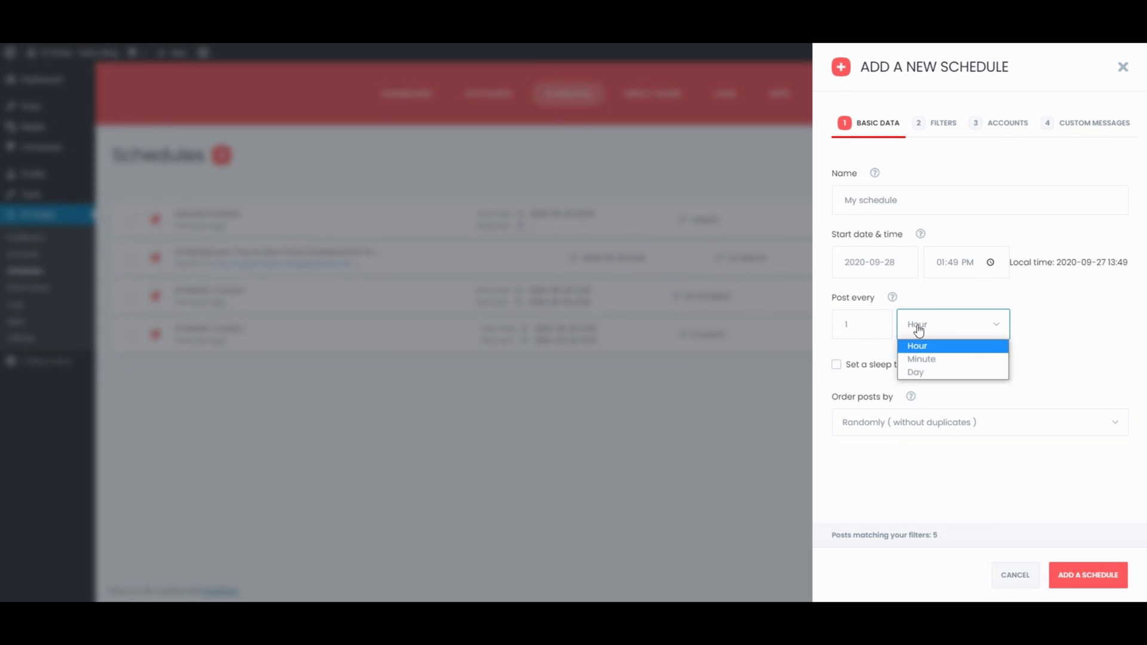
left_click(923, 372)
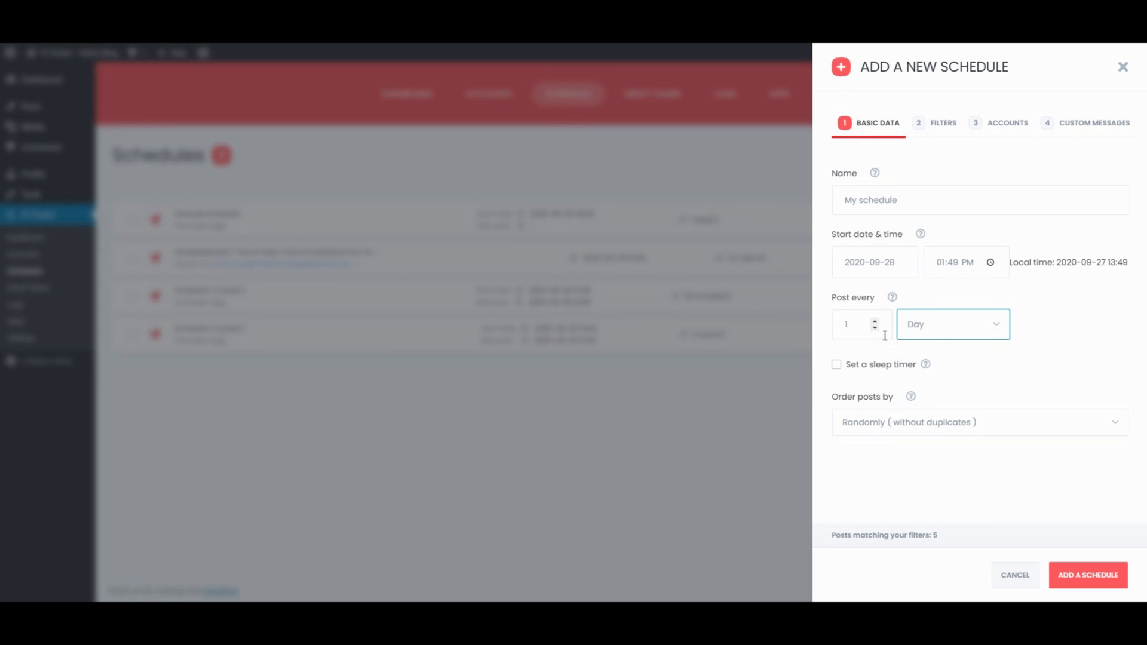
left_click(871, 375)
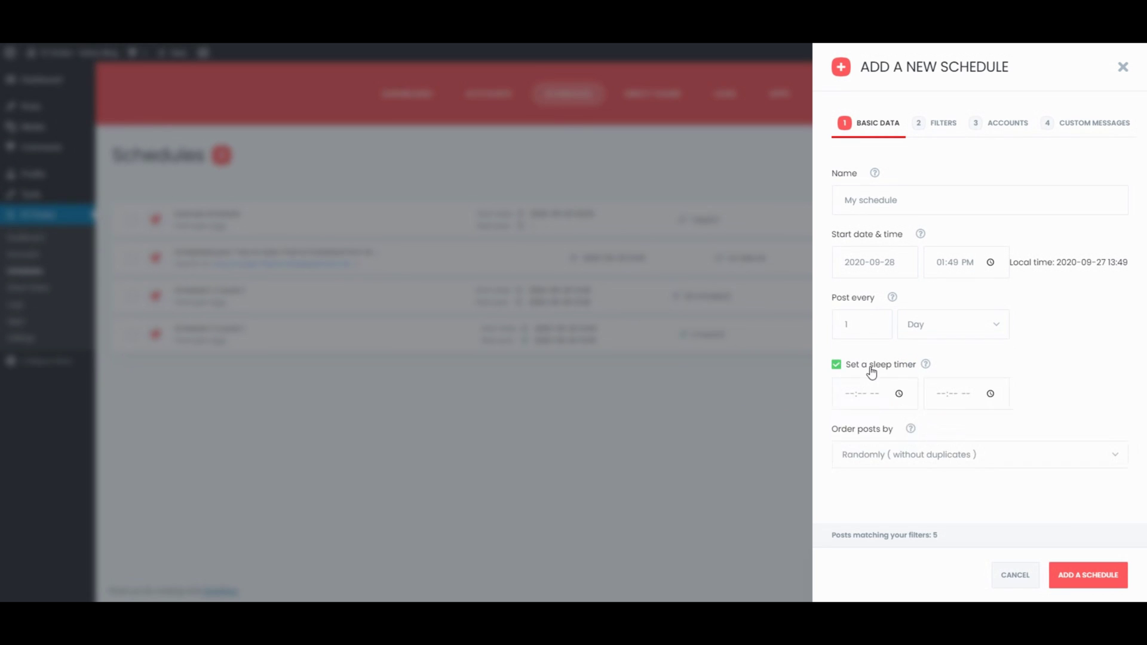
left_click(837, 365)
left_click(901, 423)
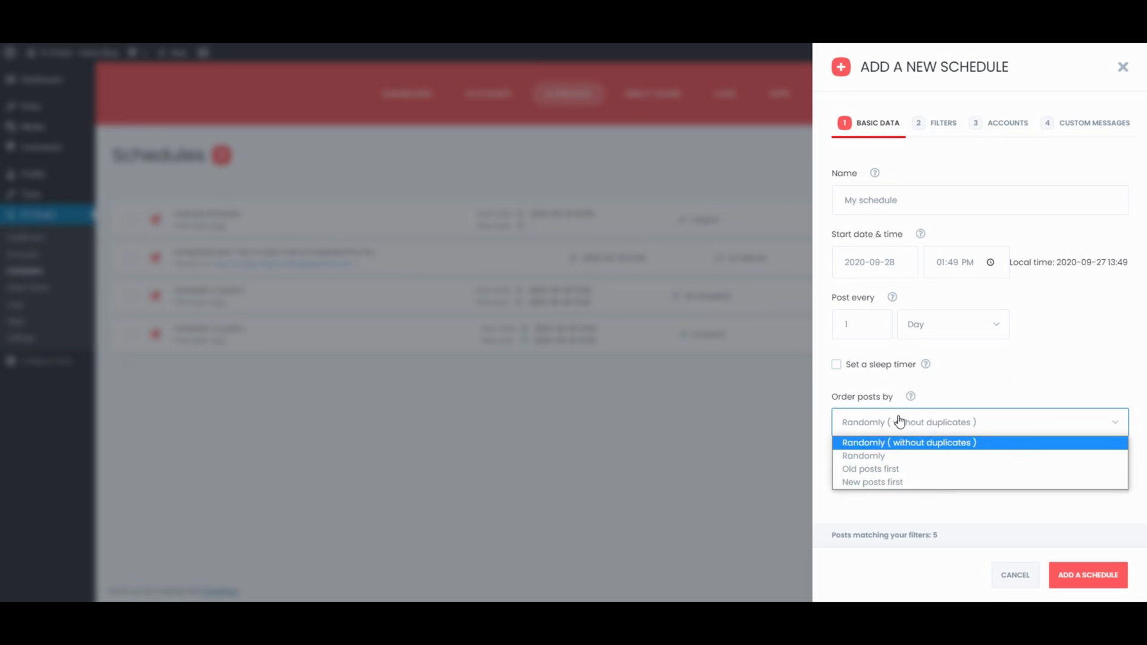
left_click(896, 481)
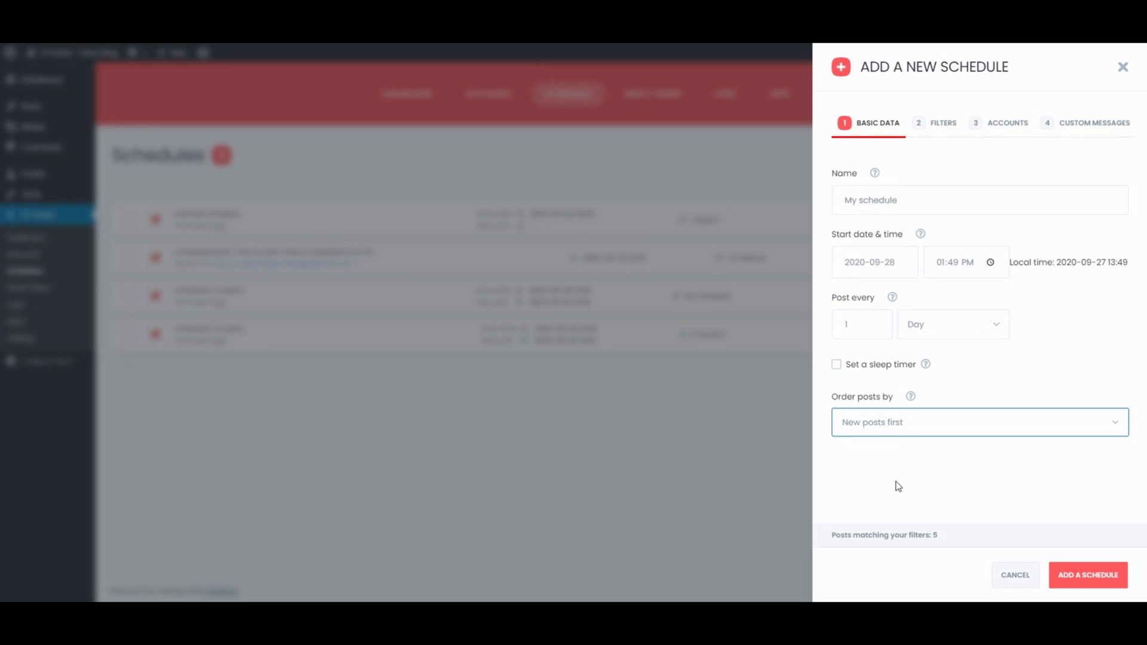
- Keep the schedule filters at All times, post type Post, and no categories
left_click(943, 123)
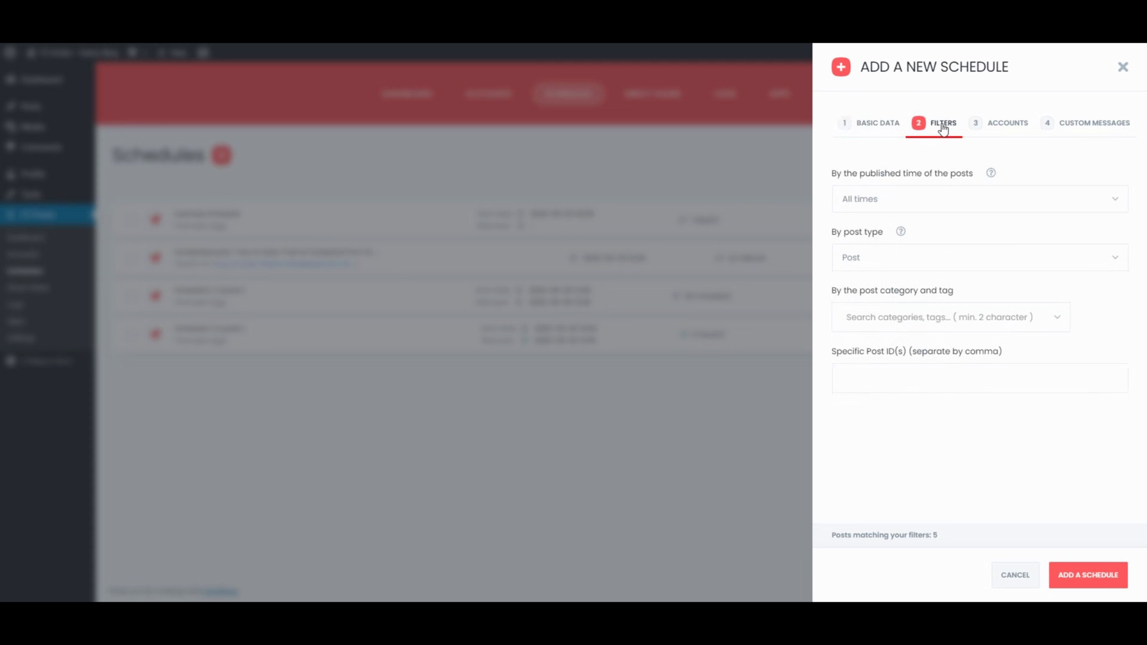
left_click(891, 198)
left_click(903, 197)
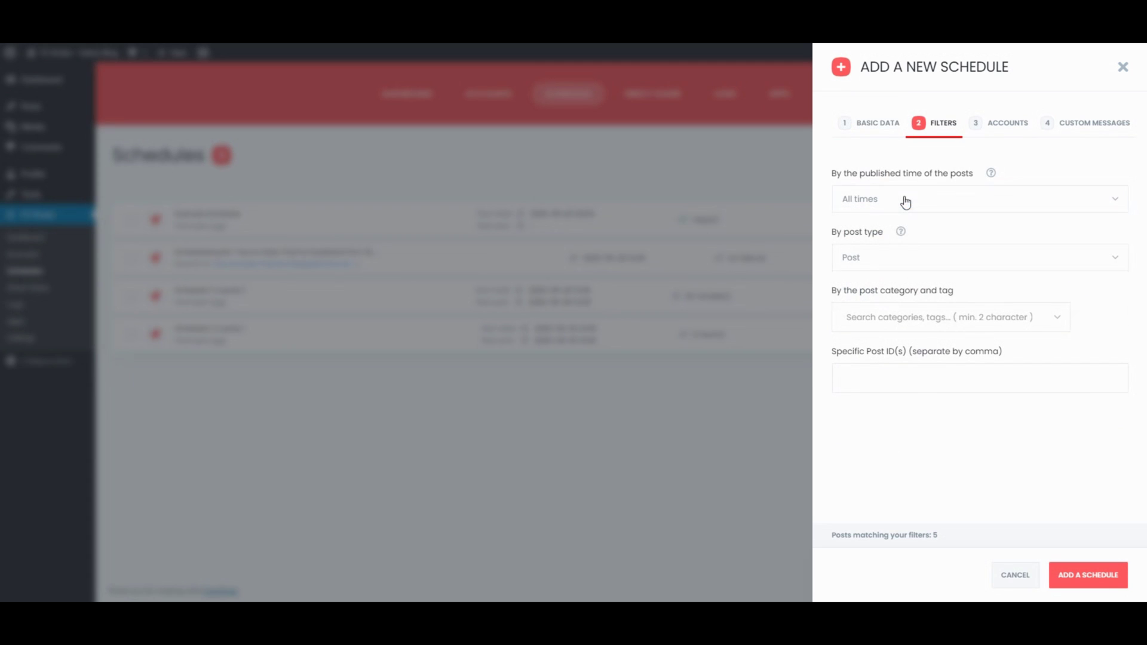
left_click(885, 258)
left_click(888, 261)
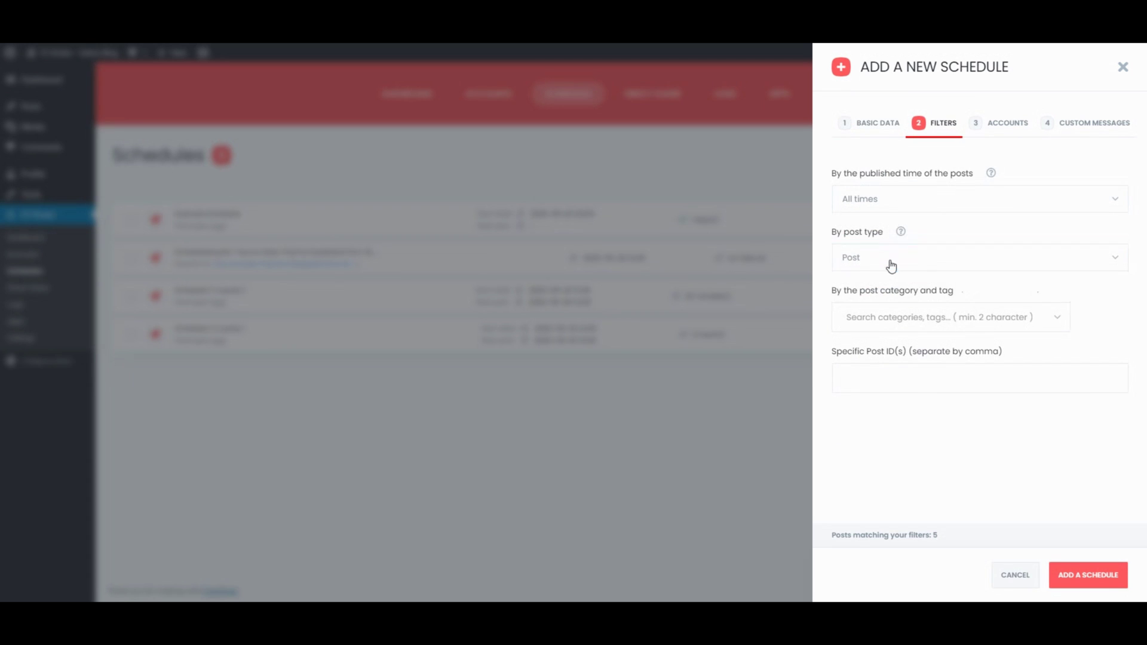
left_click(899, 317)
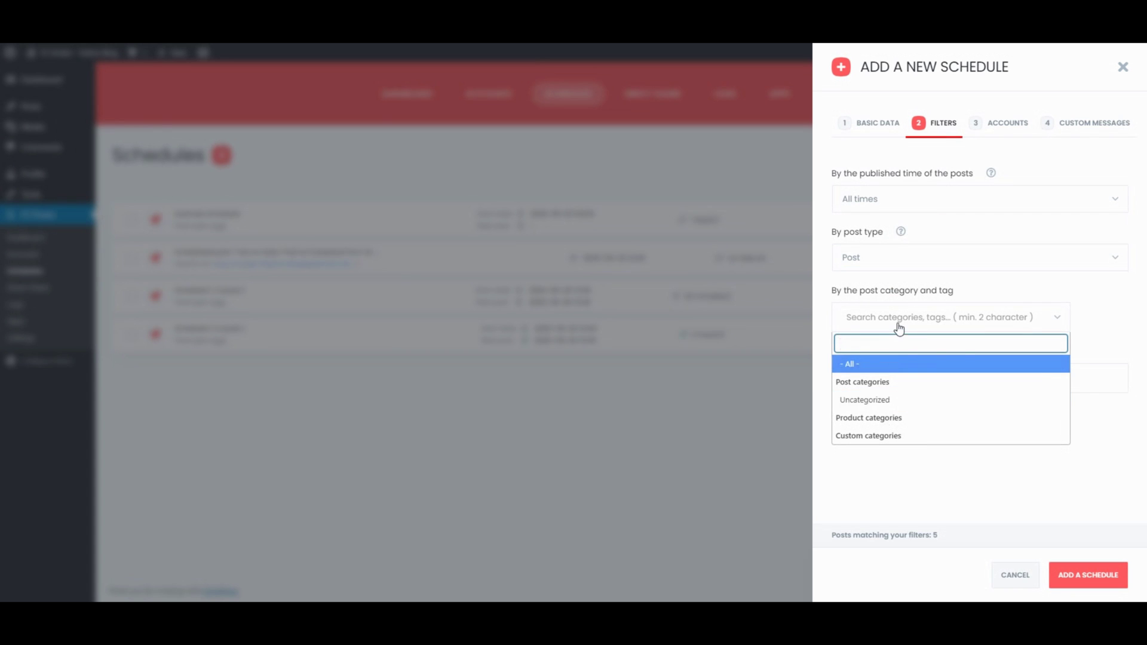
left_click(899, 329)
- Remove the Sh Telegram chat and the Vk group from the schedule's accounts
left_click(995, 125)
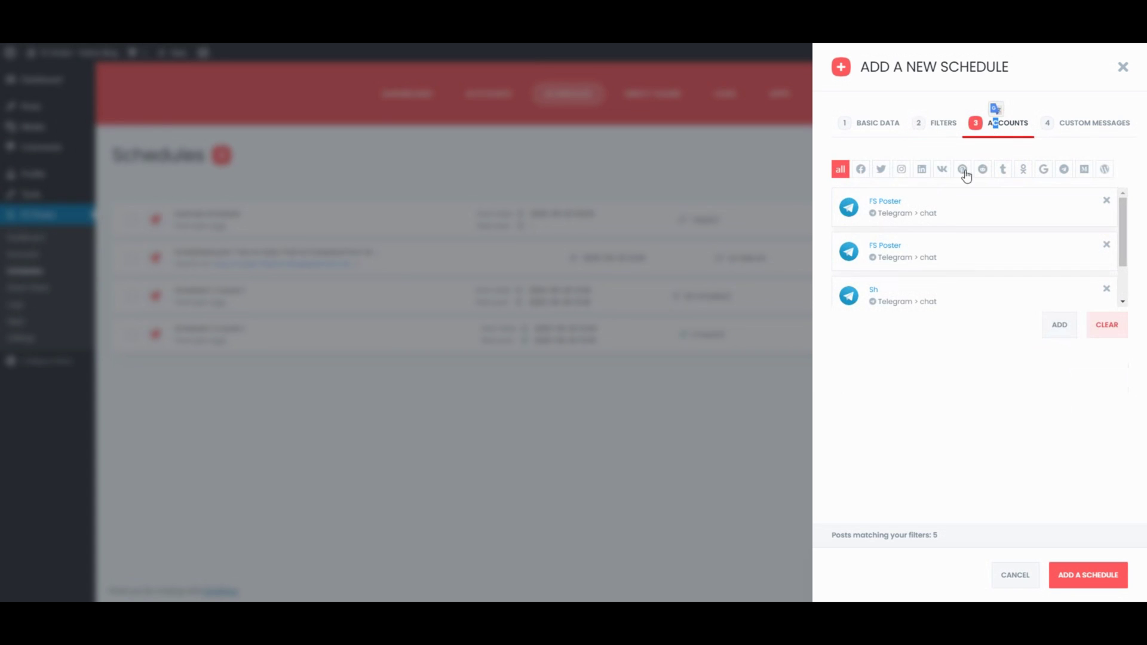
left_click(1106, 290)
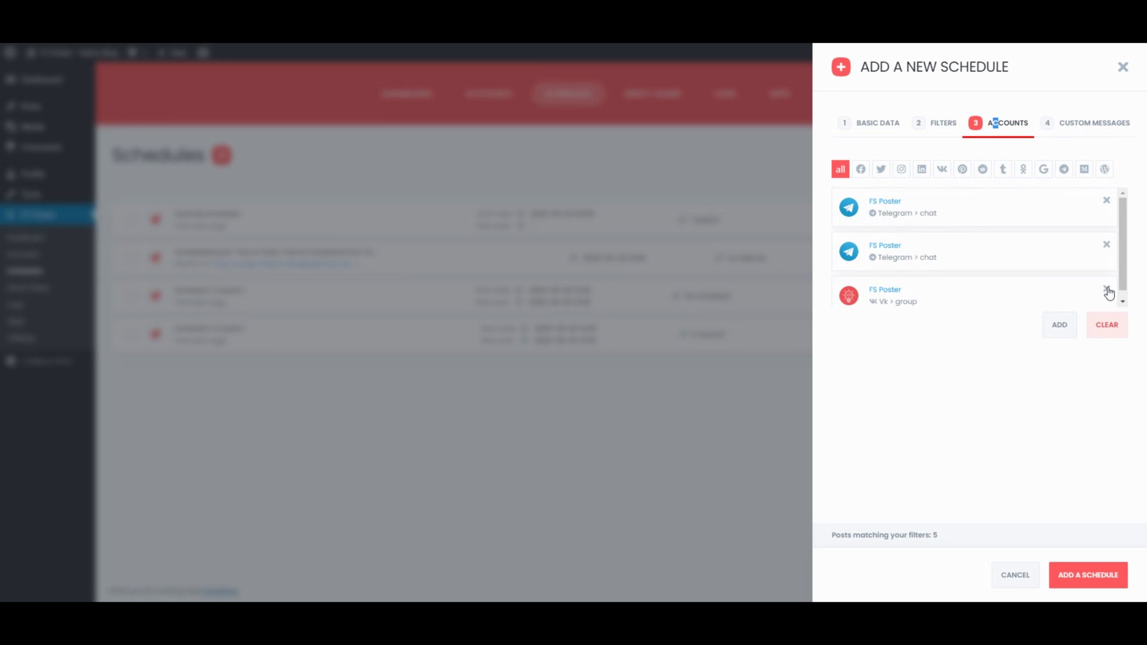
left_click(1106, 290)
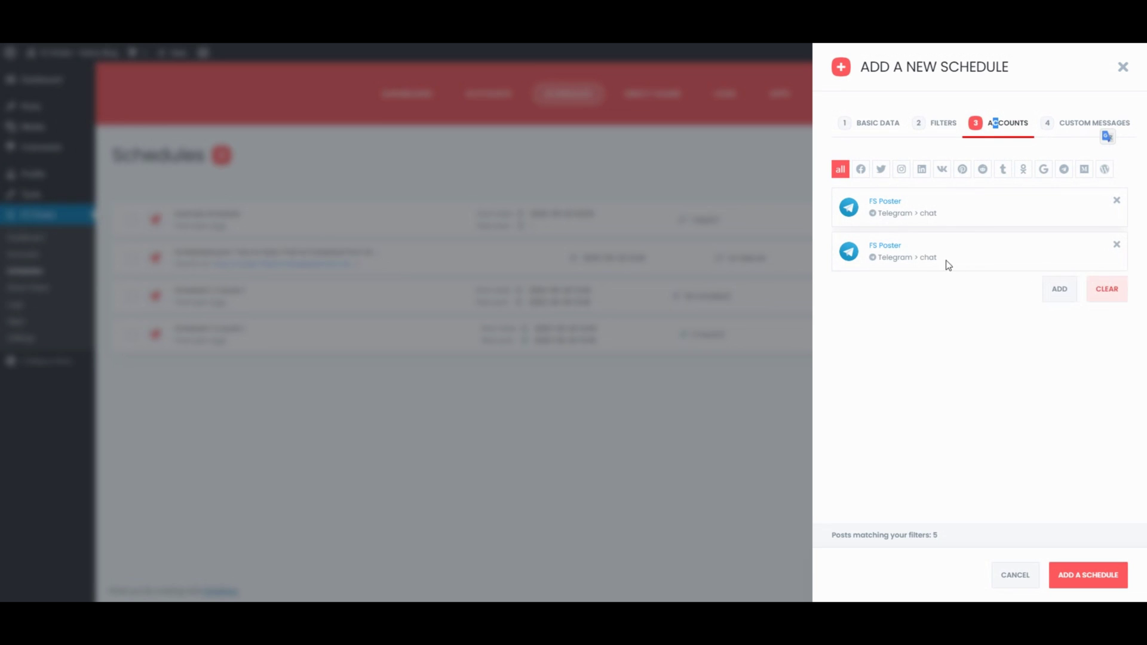
- Write a custom message, add the schedule, and go to Direct Share
left_click(1090, 124)
left_click(938, 201)
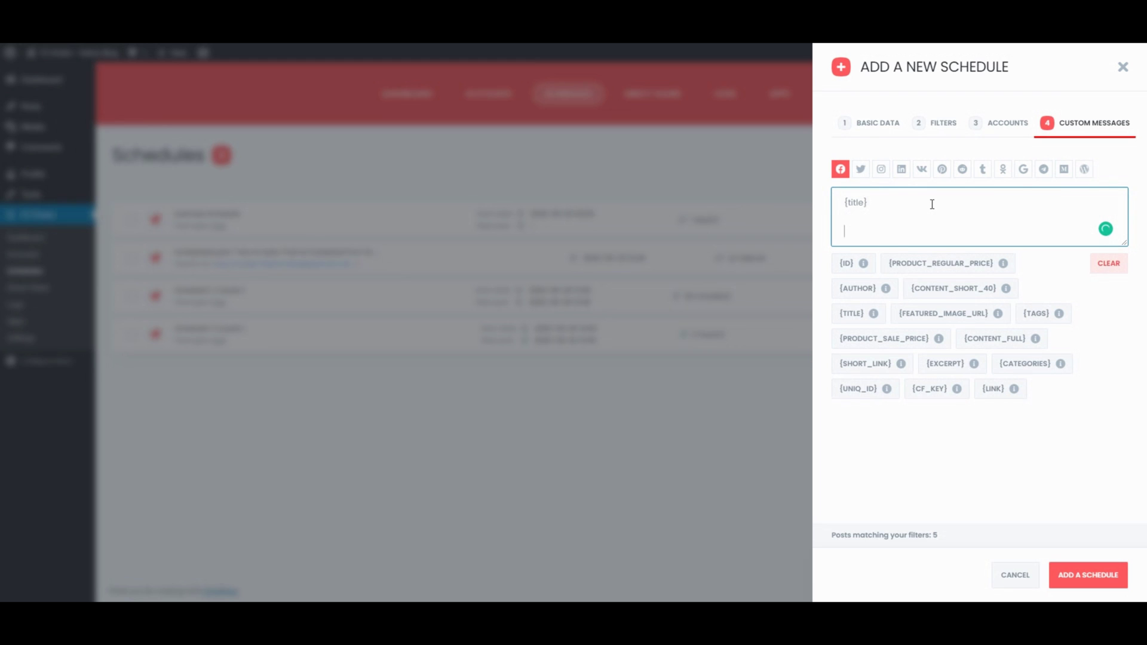
type("Some text and keywords")
left_click(1097, 575)
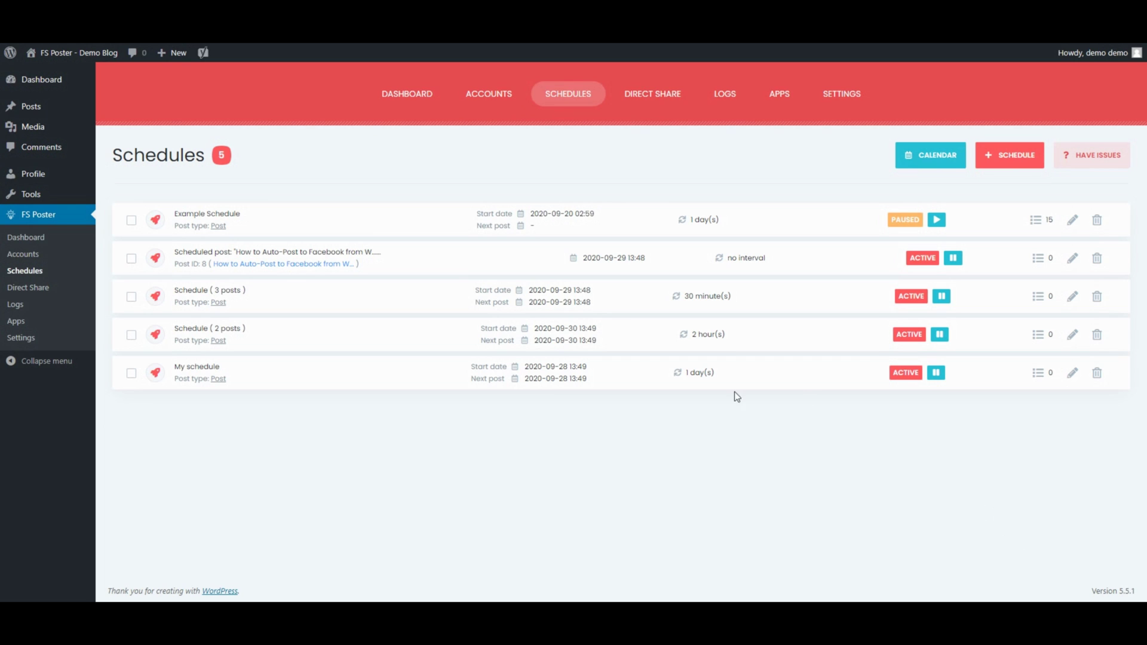
left_click_drag(715, 373, 695, 375)
left_click(652, 94)
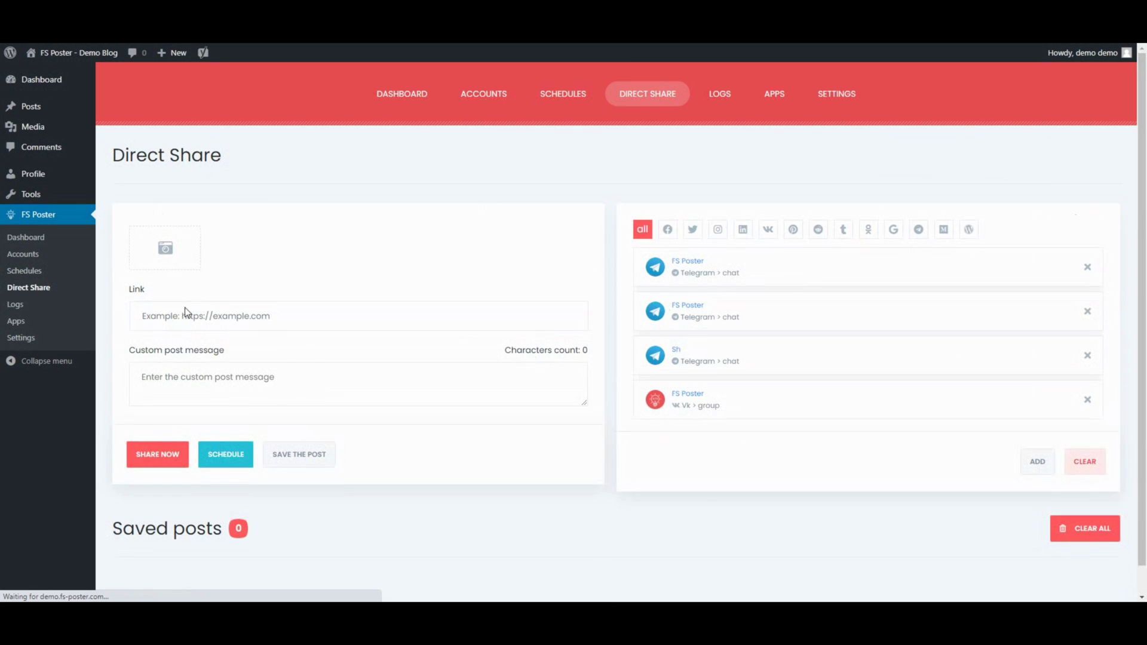
- Attach the Telegram auto-post image from the media library to the direct share
left_click(218, 317)
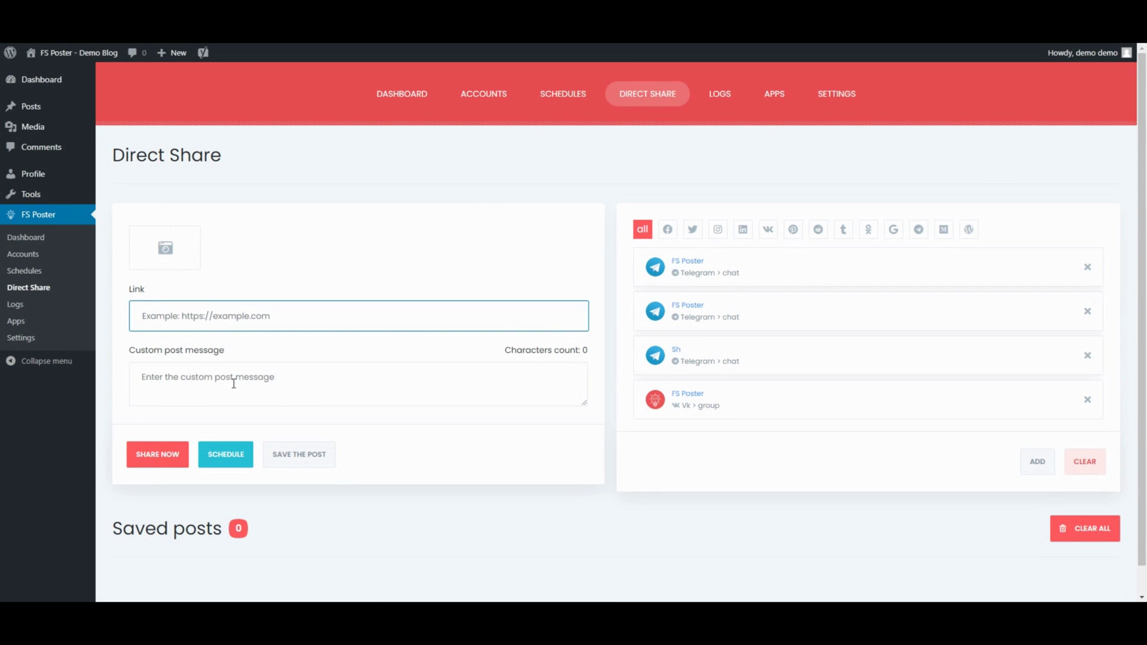
left_click(164, 248)
left_click(66, 223)
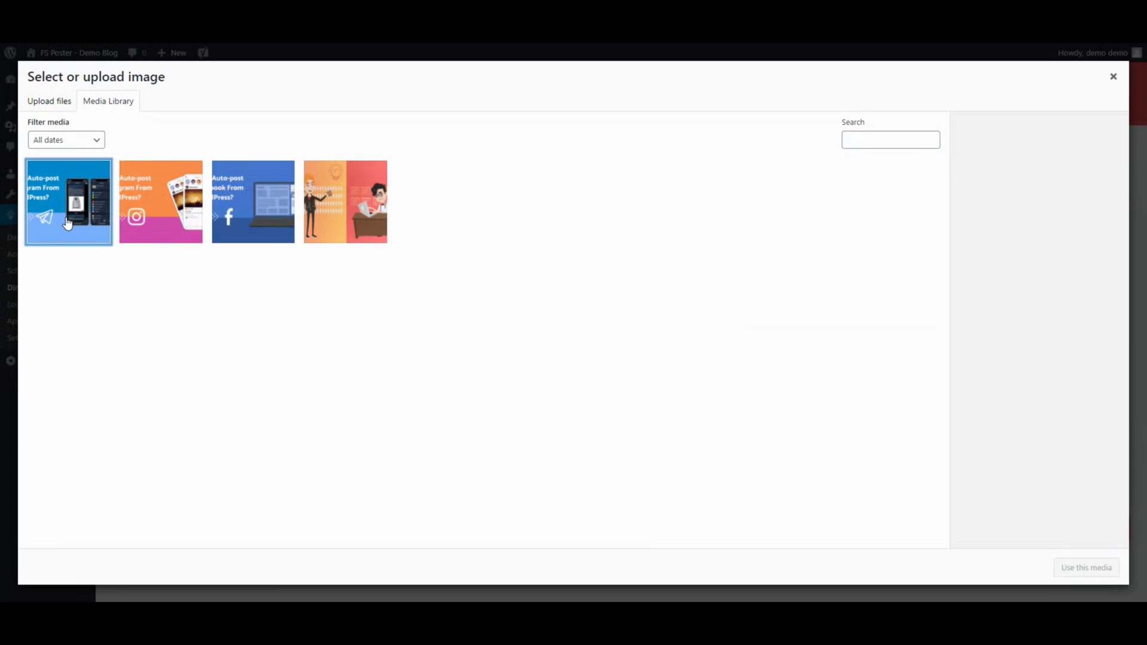
left_click(1086, 568)
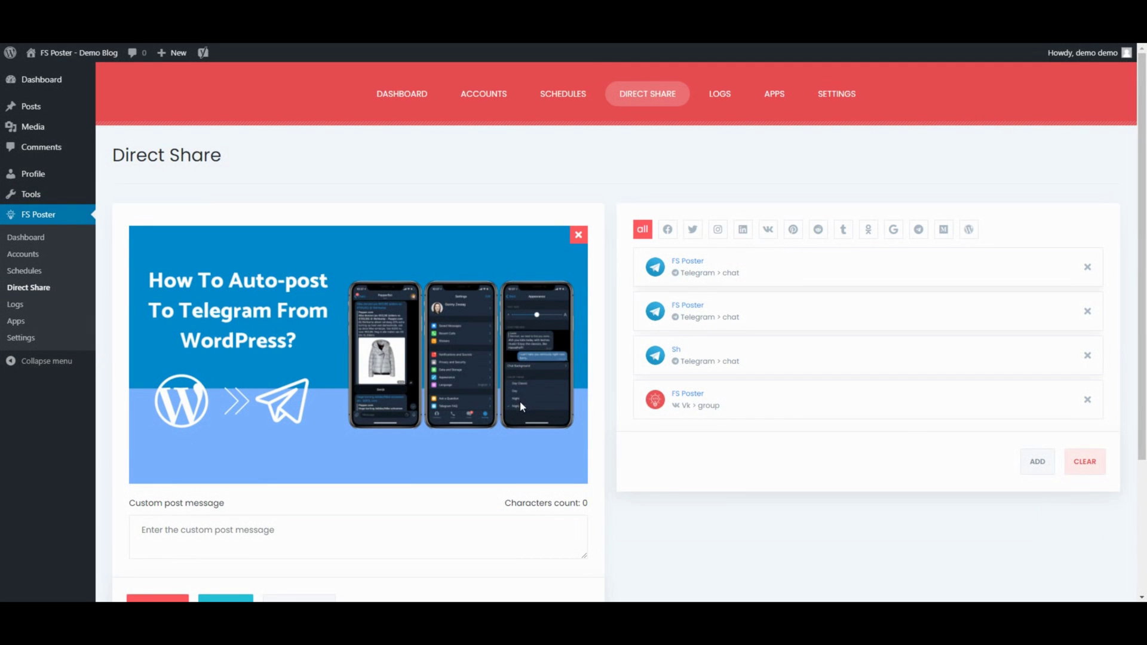
scroll(511, 407, "down", 1)
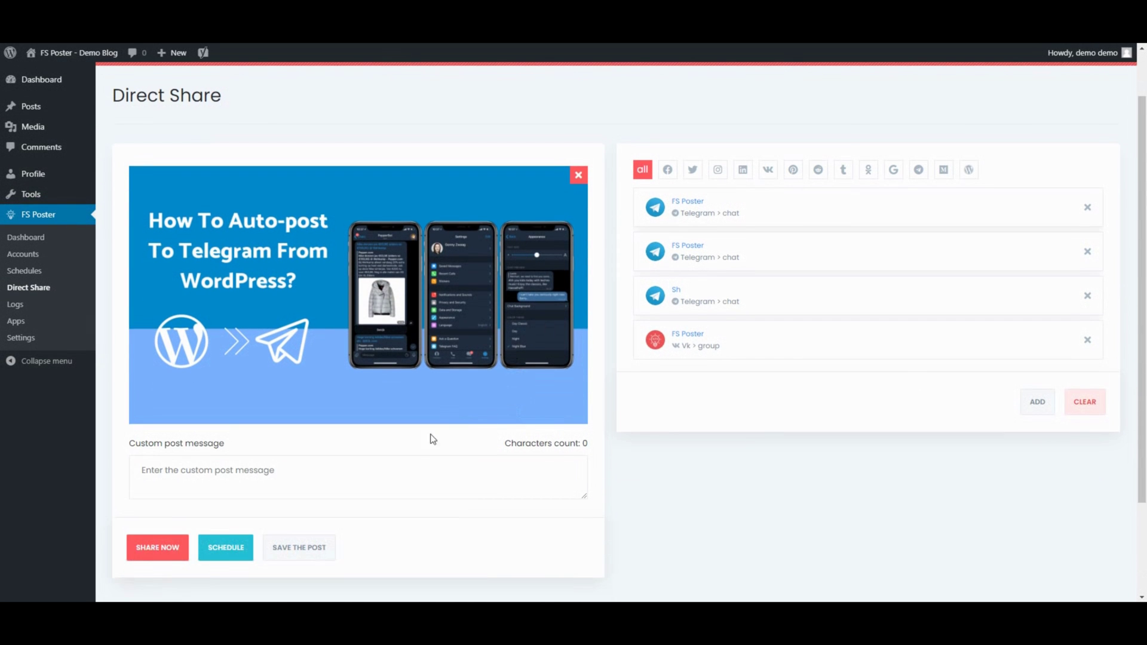
- Enter 'Here is my new post!', drop the Vk and Sh targets, and share now
left_click(351, 475)
type("Here is my ")
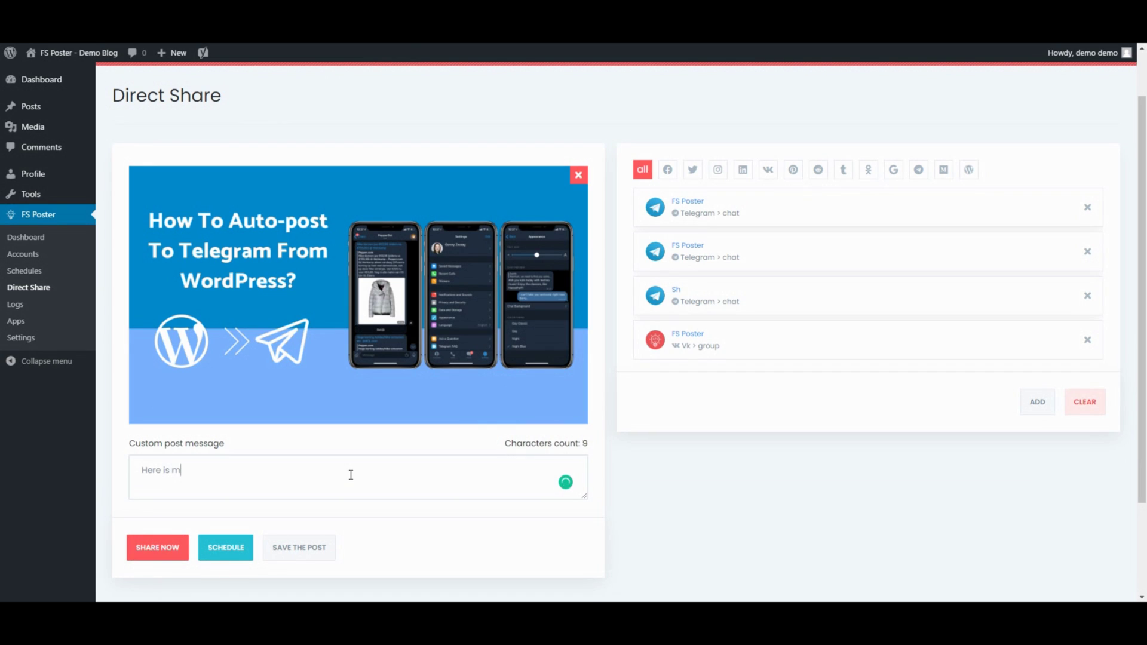
type("new ")
type("post")
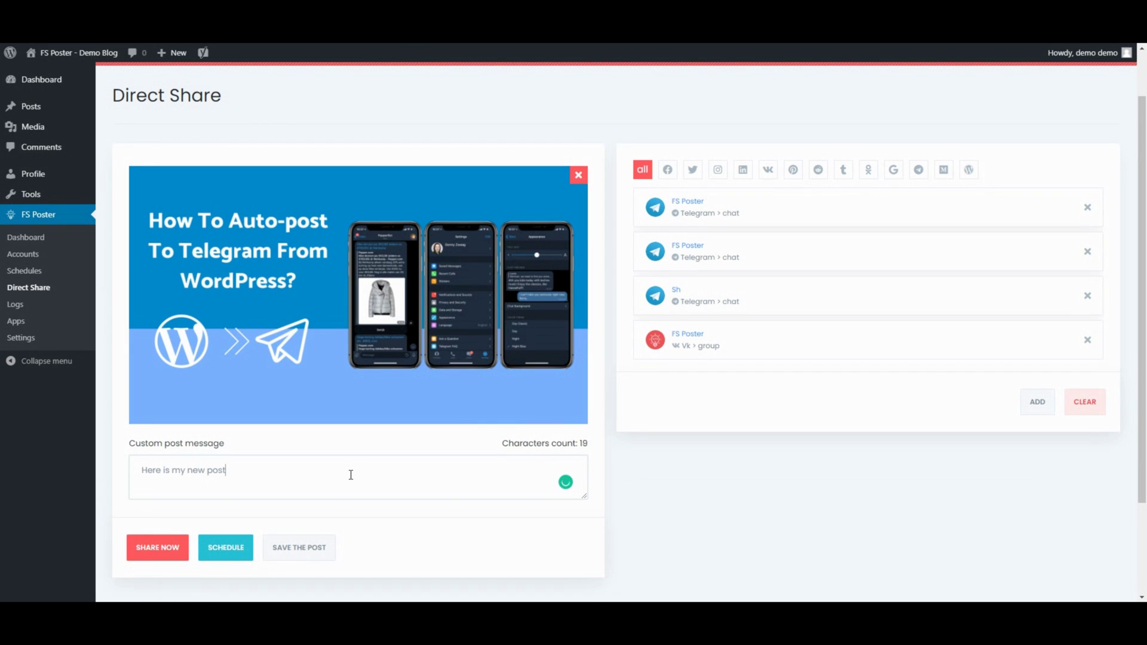
type("!")
left_click(1088, 343)
left_click(1087, 297)
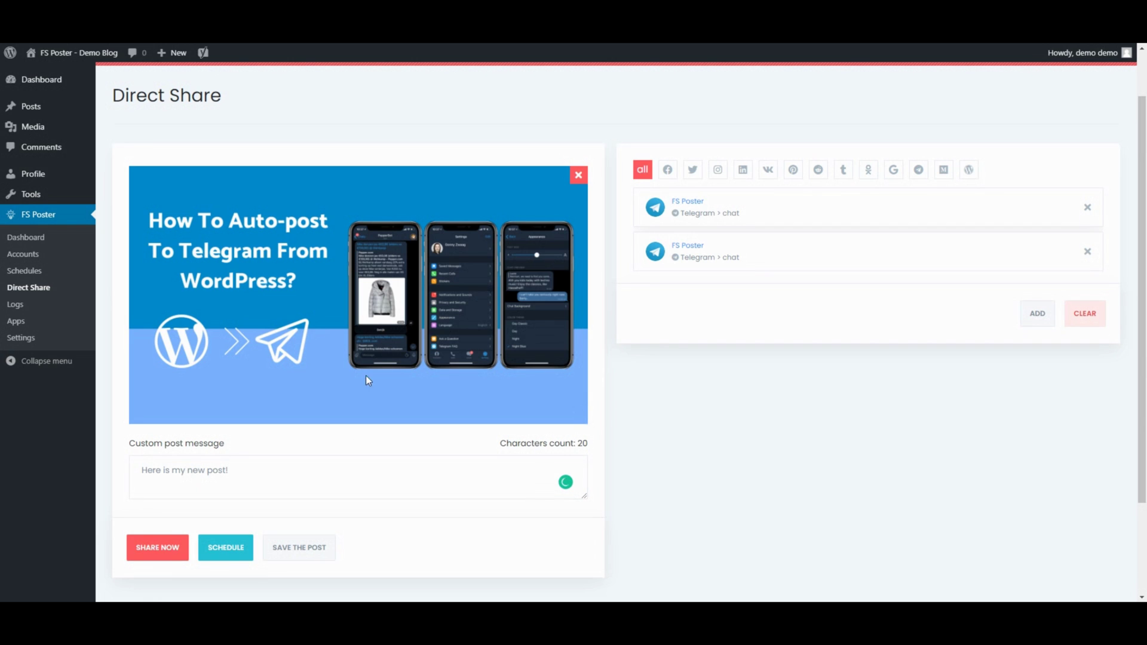
left_click(158, 548)
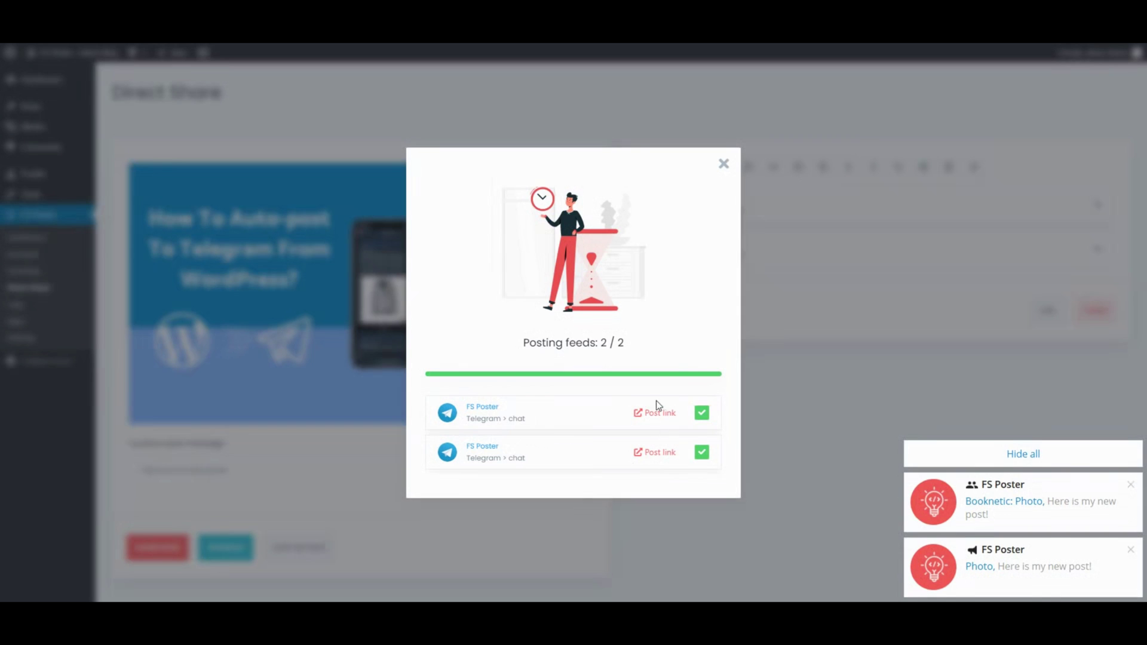
- Hide all the posting notifications
left_click(1028, 456)
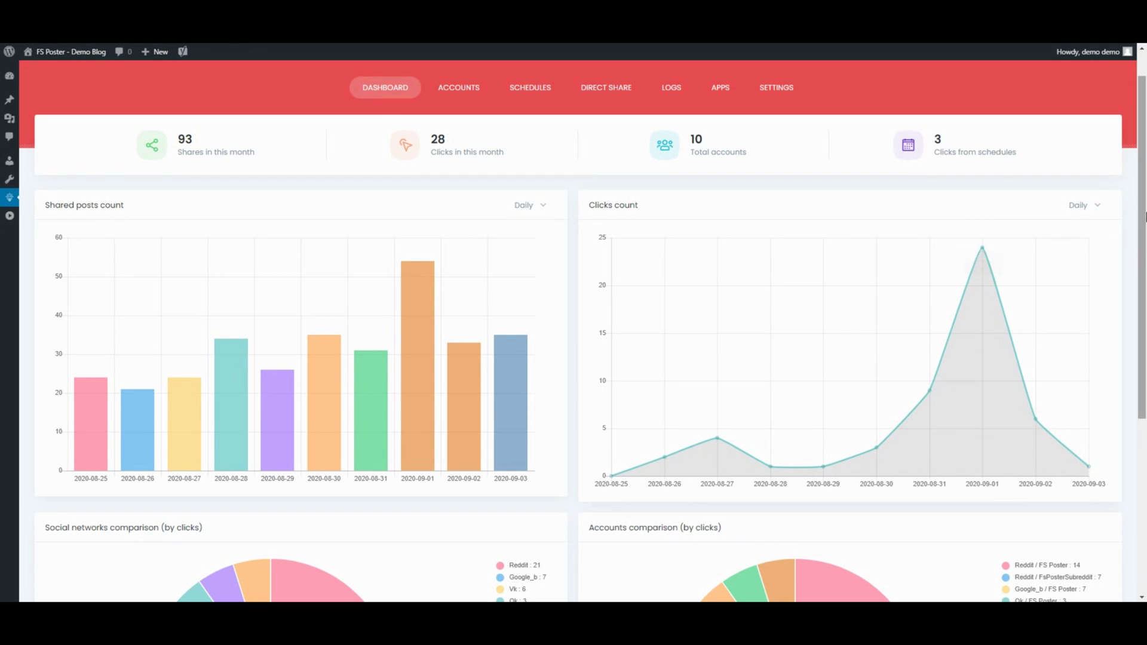
left_click_drag(1143, 206, 1142, 368)
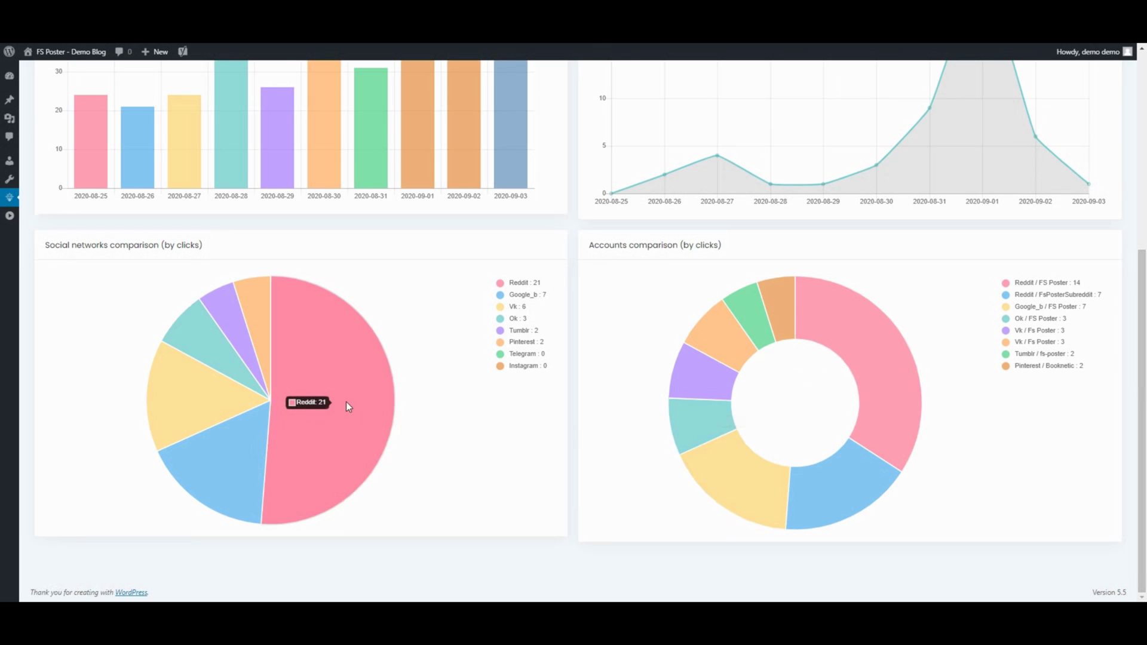
- Hide Reddit and Google_b from the network pie, and their two accounts from the accounts donut
left_click(524, 284)
left_click(526, 296)
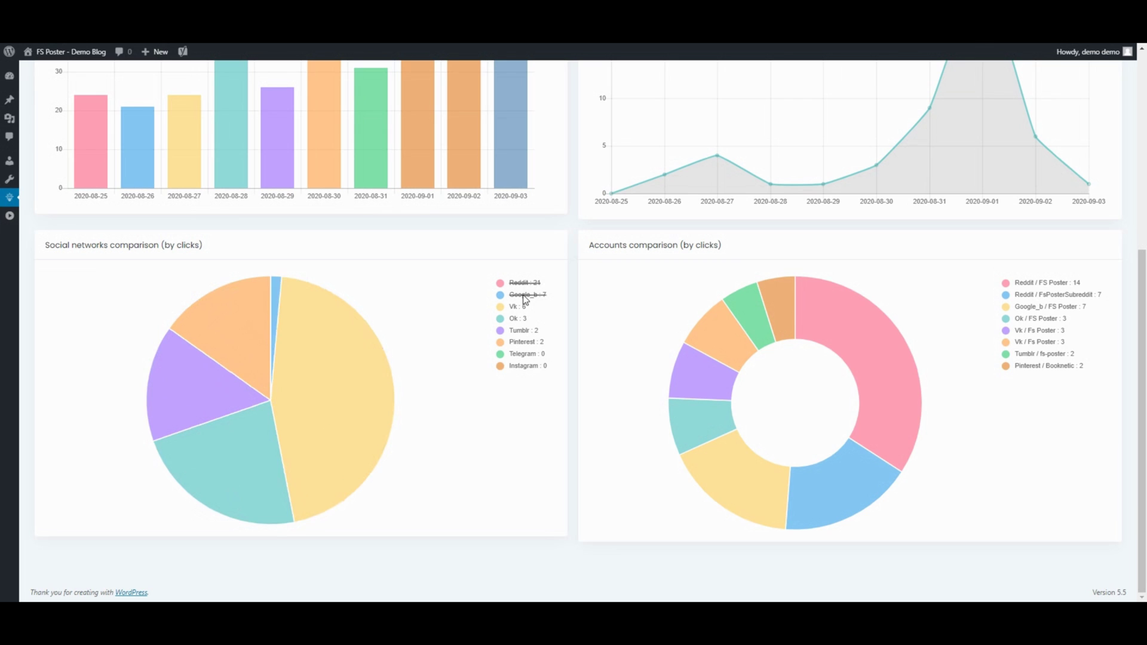
left_click(1063, 308)
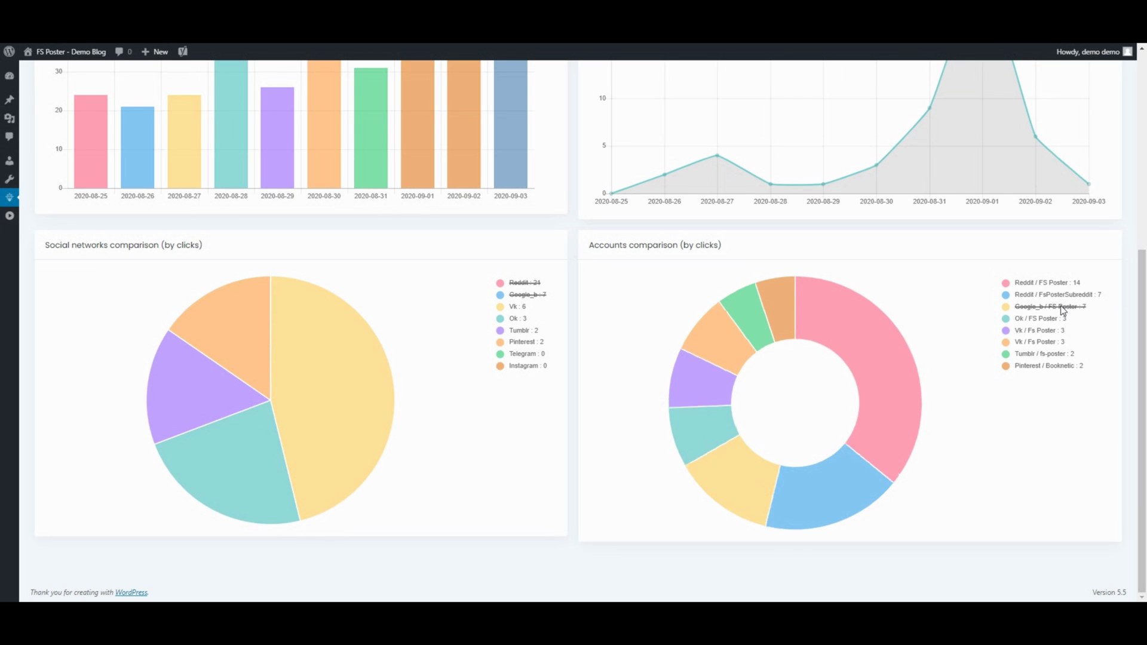
left_click(1063, 296)
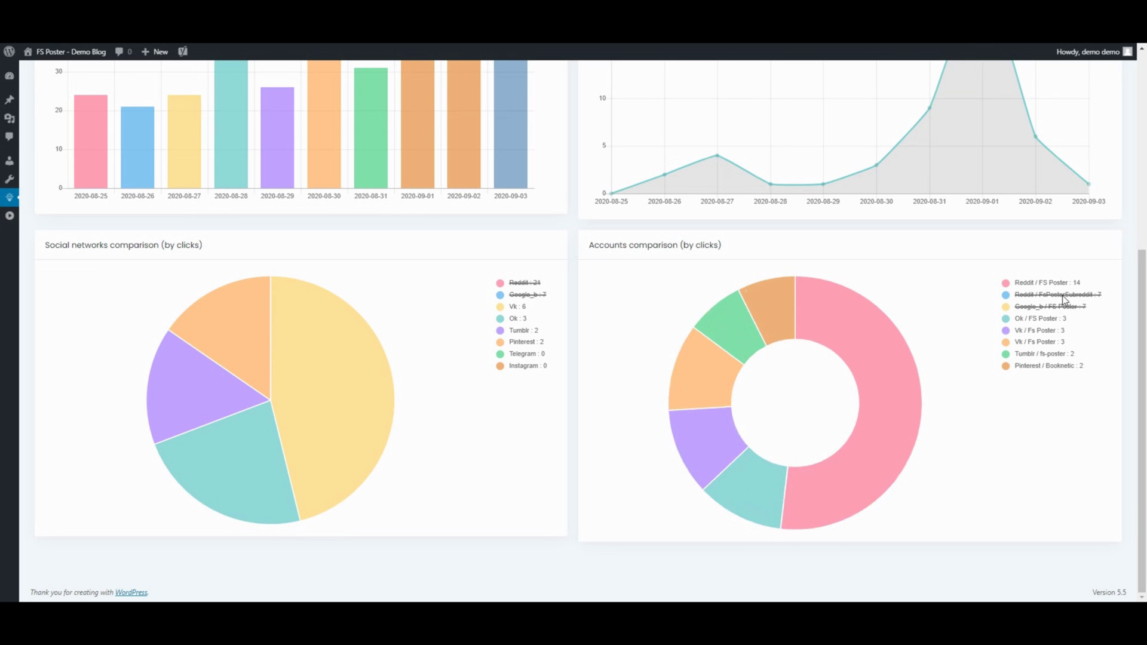